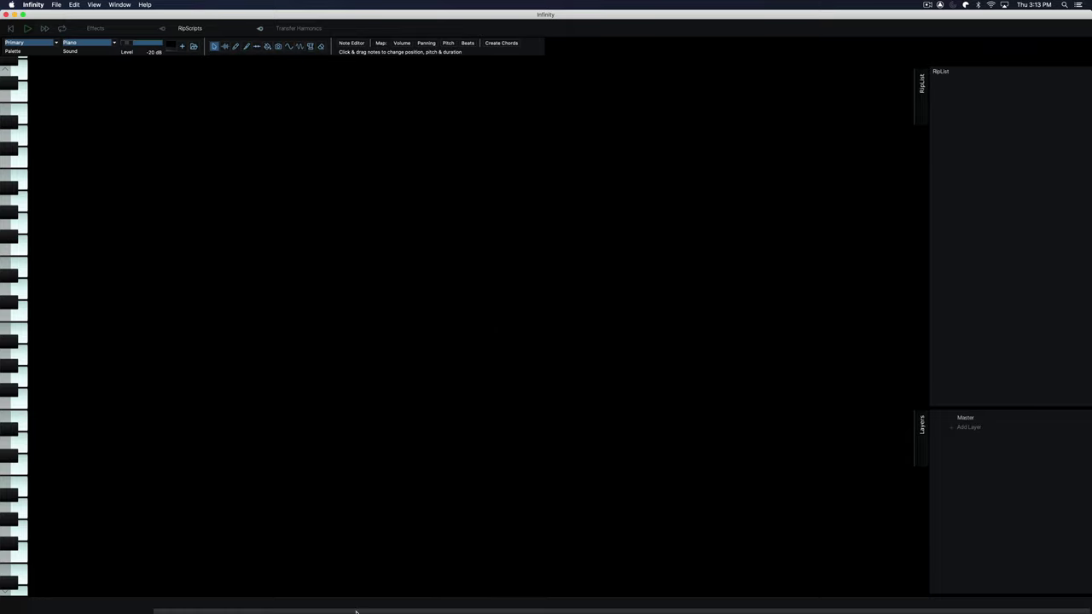
Bring the Finder folder holding 'Run Away With Me - one mic.wav' to the front.
{"action": "left_click", "coordinate": [180, 586]}
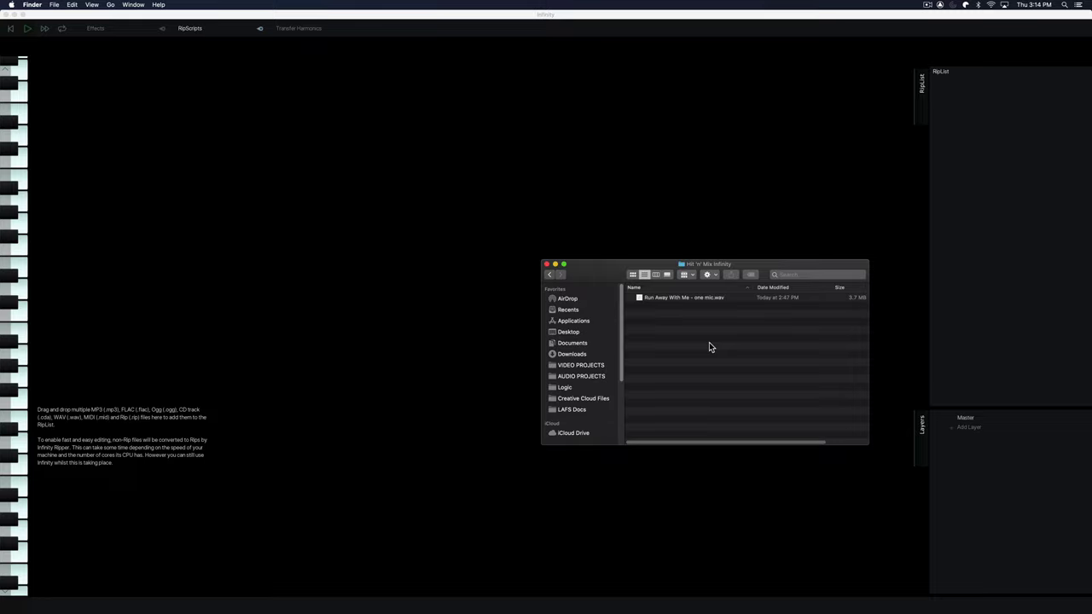
{"action": "left_click", "coordinate": [692, 299]}
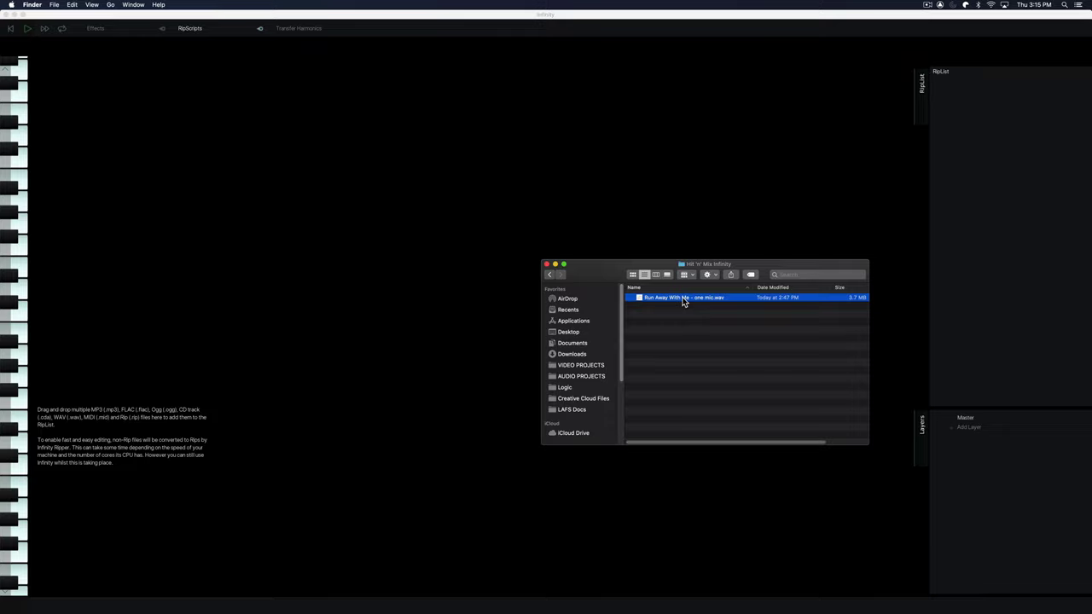
{"action": "key", "text": "space"}
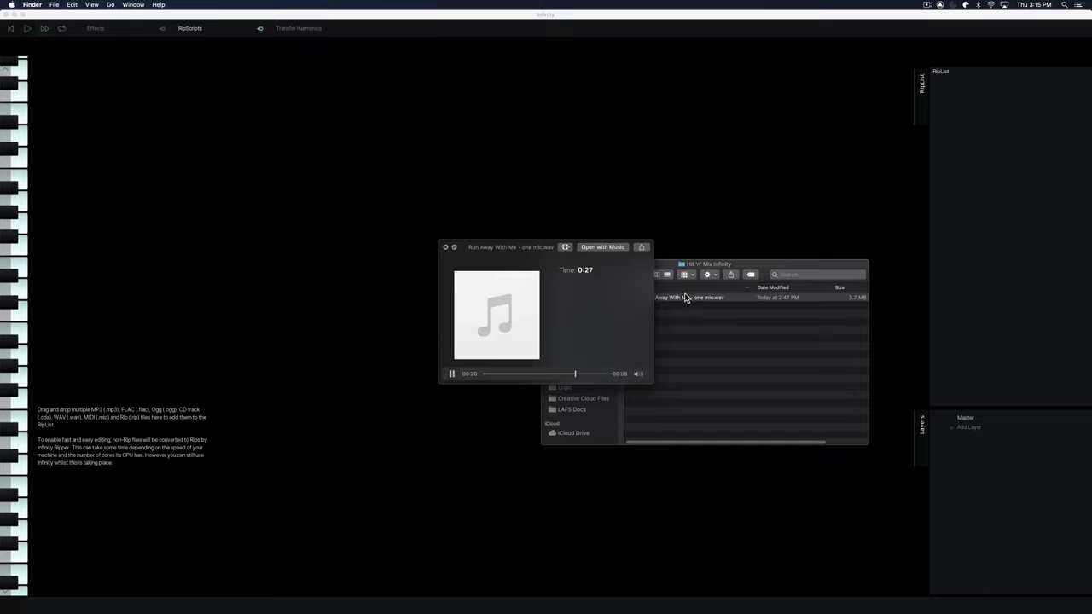
{"action": "key", "text": "space"}
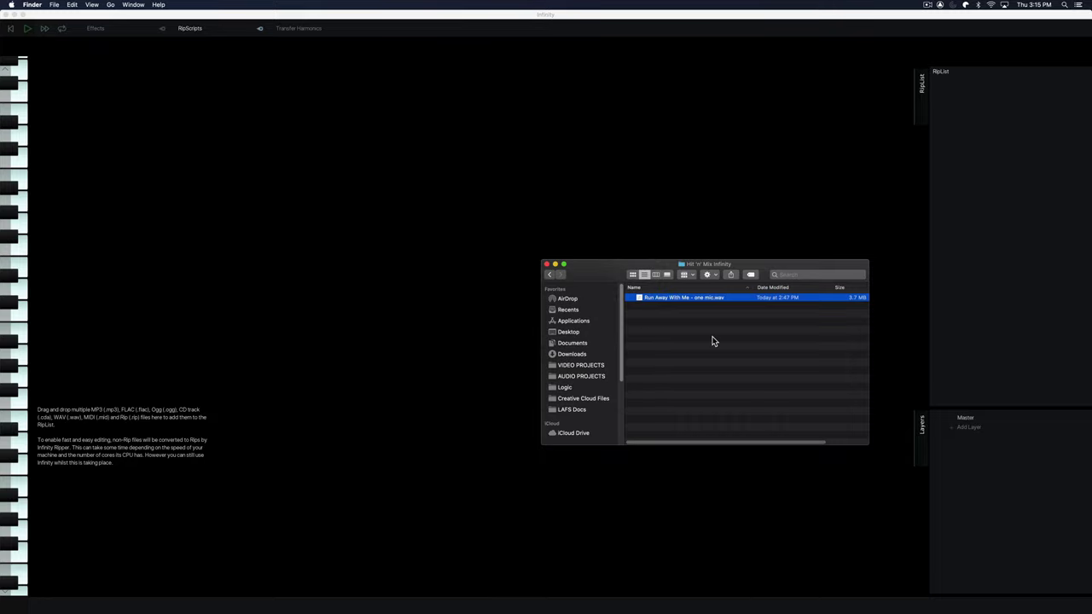
Load 'Run Away With Me - one mic.wav' into Infinity and pick Guitar as the ripping type.
{"action": "left_click_drag", "start_coordinate": [679, 300], "coordinate": [329, 215]}
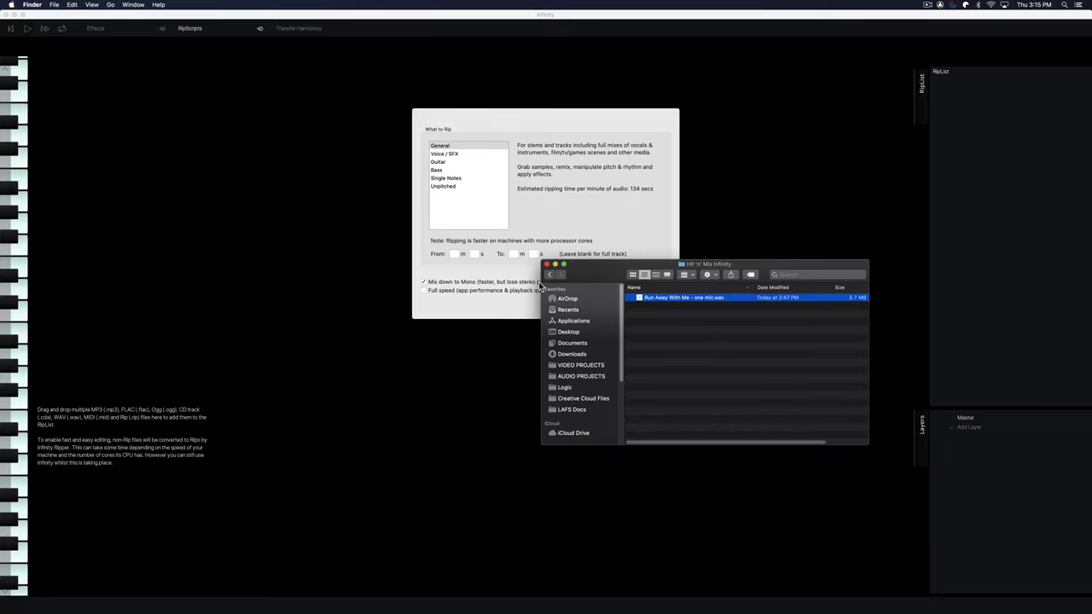
{"action": "left_click", "coordinate": [585, 224]}
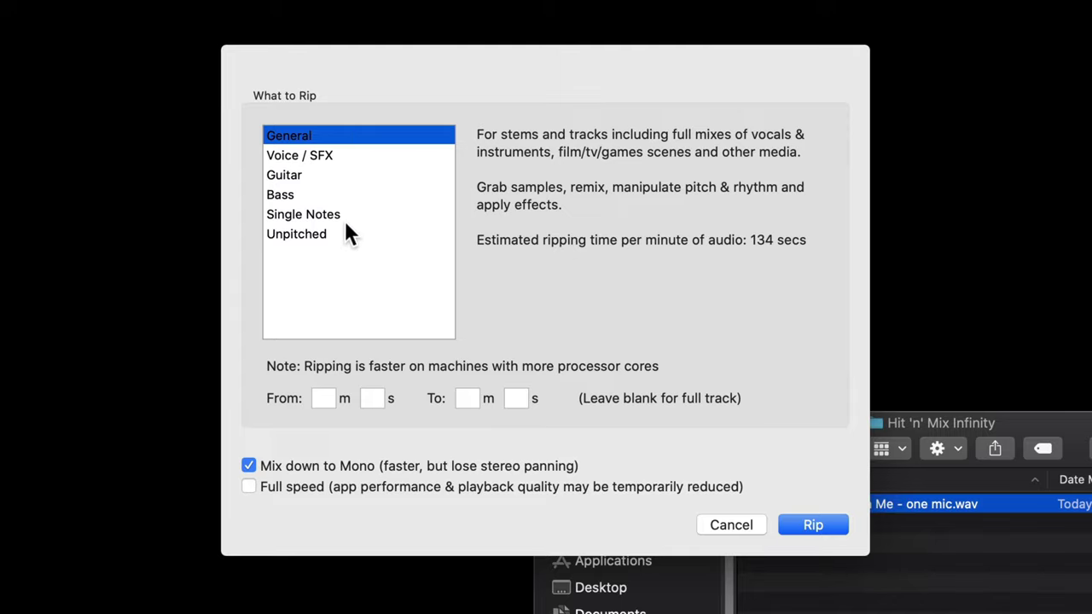
{"action": "left_click", "coordinate": [342, 155]}
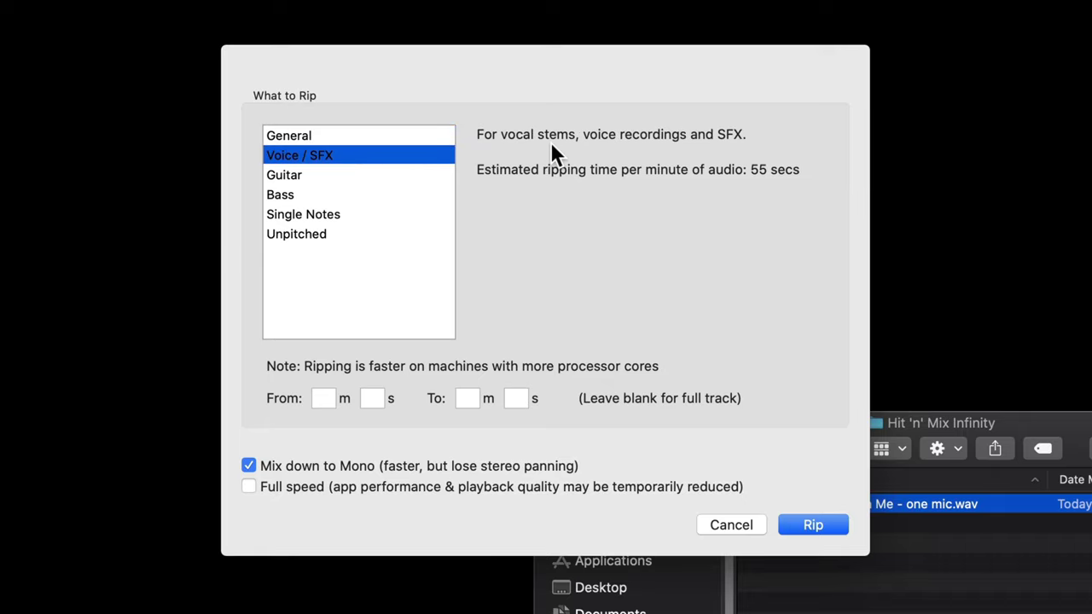
{"action": "left_click", "coordinate": [398, 174]}
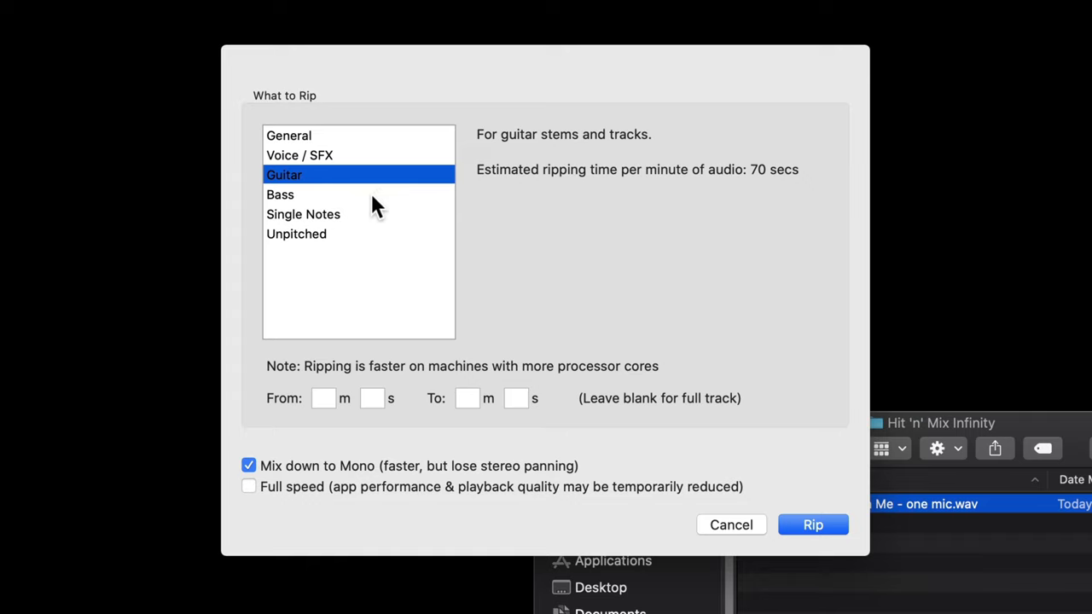
{"action": "left_click", "coordinate": [372, 195]}
{"action": "left_click", "coordinate": [371, 217]}
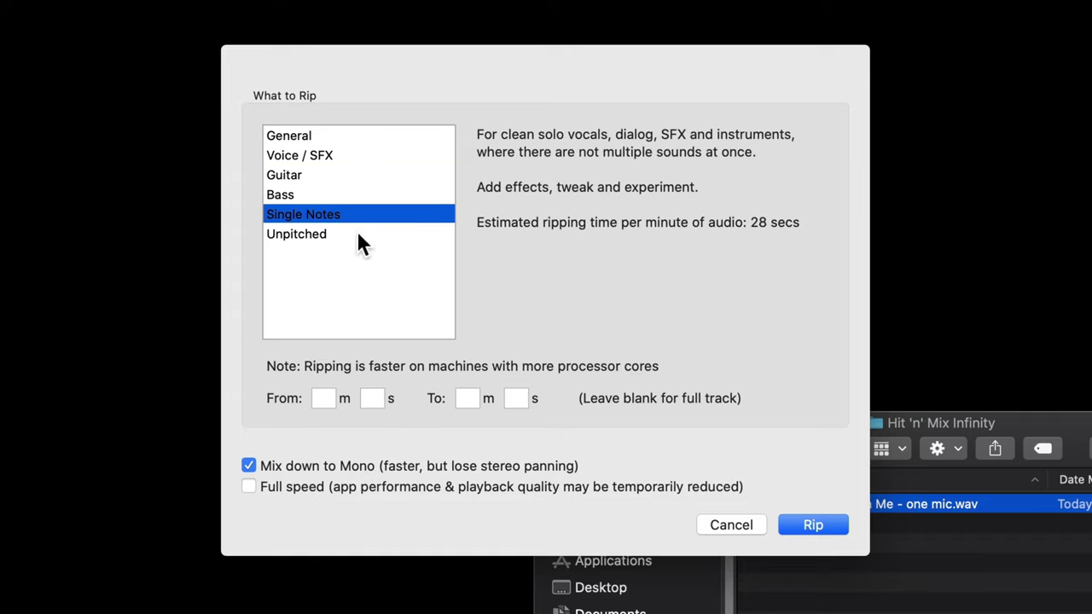
{"action": "left_click", "coordinate": [358, 236]}
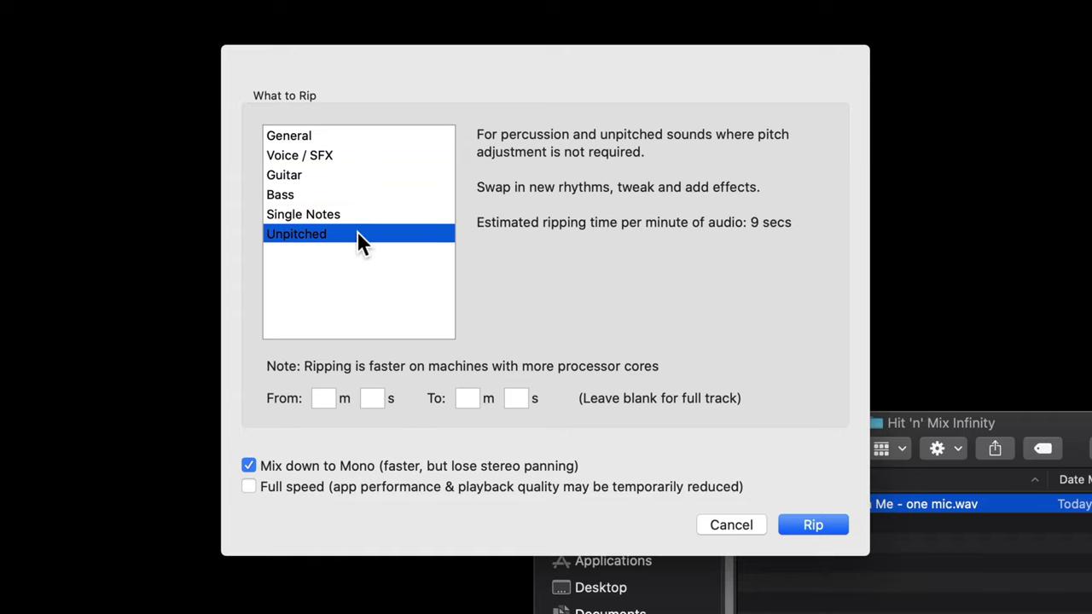
{"action": "left_click", "coordinate": [350, 141]}
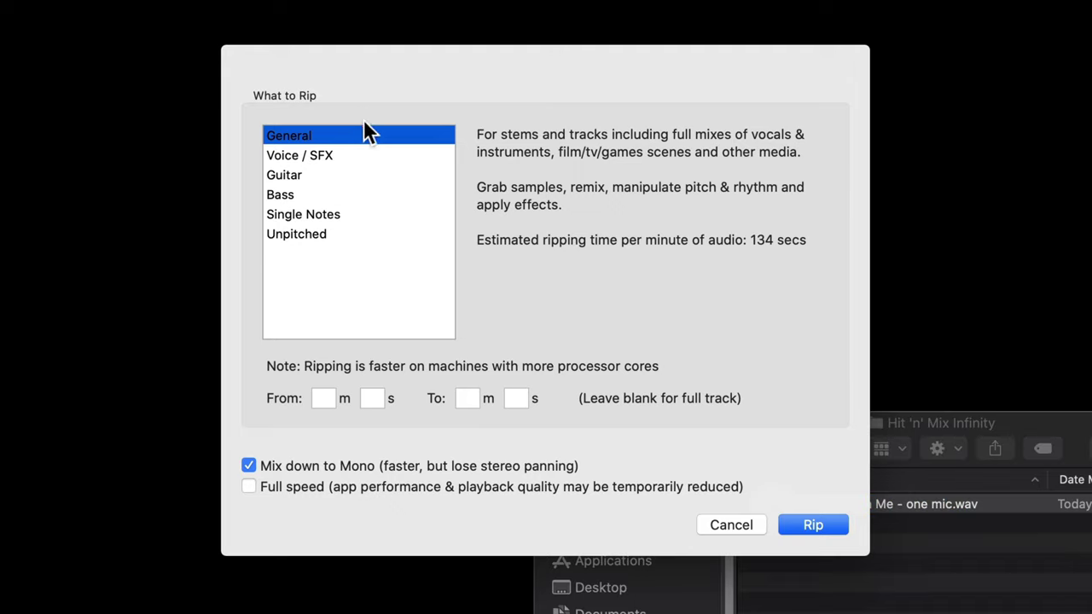
{"action": "left_click", "coordinate": [348, 176]}
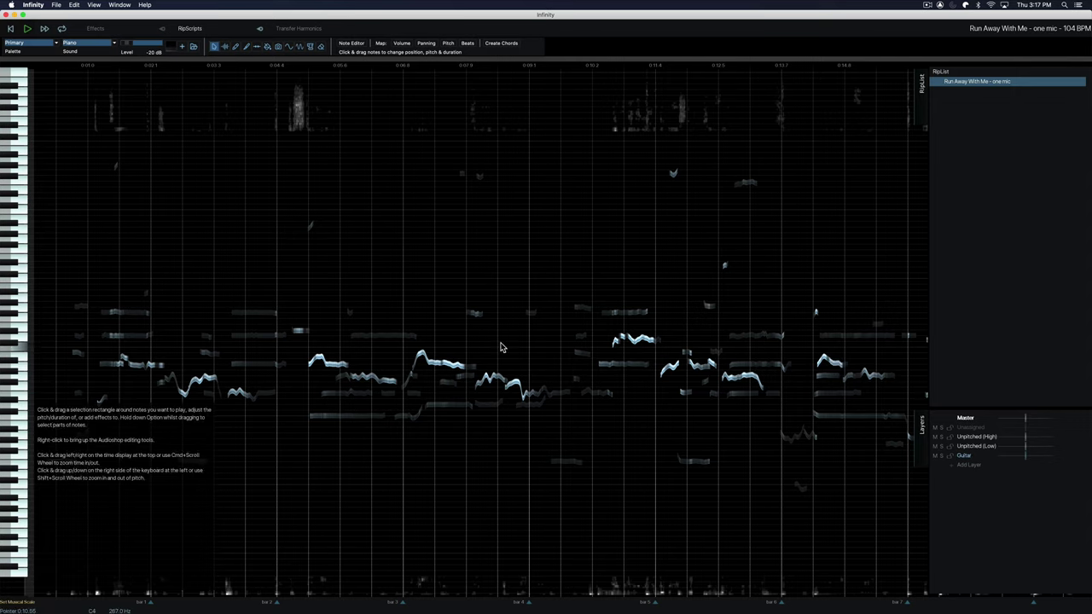
After ripping finishes, place the playhead near the first vocal phrase.
{"action": "left_click", "coordinate": [237, 463]}
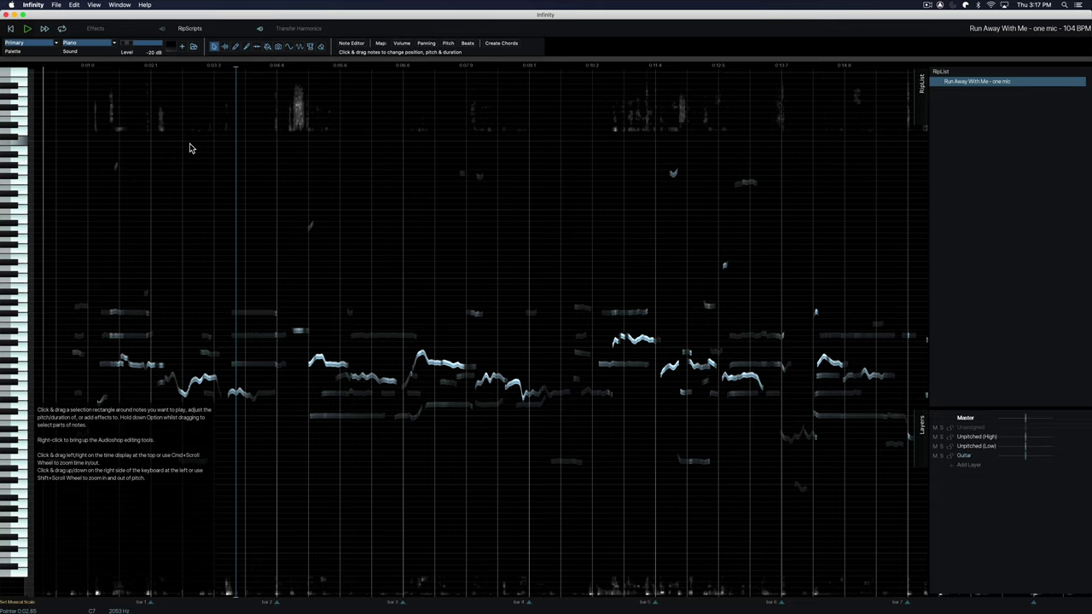
Rewind to the song start and play back the opening bars.
{"action": "key", "text": "Return"}
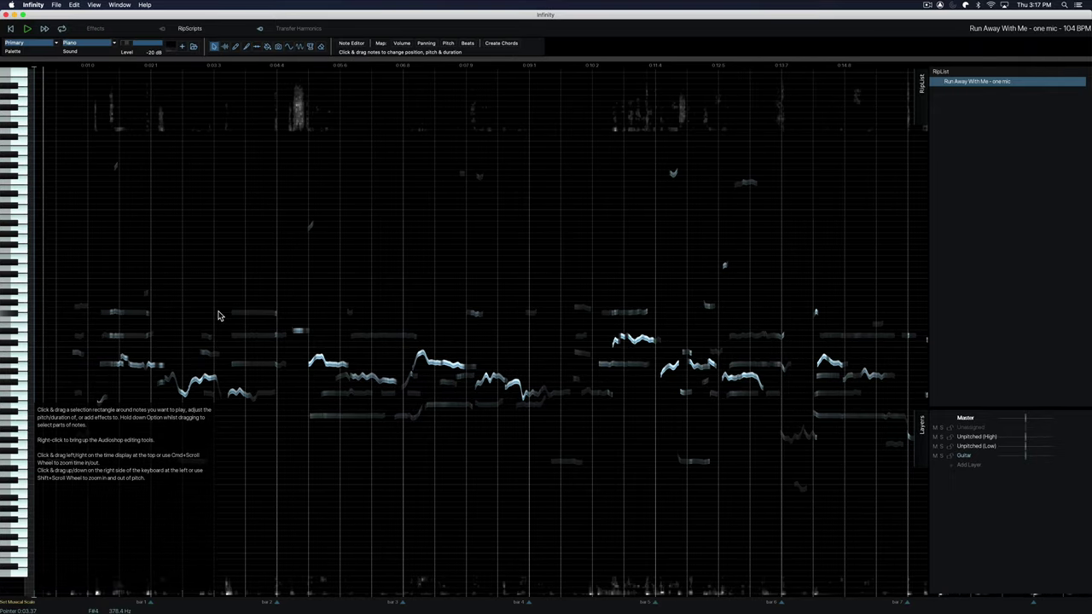
{"action": "scroll", "coordinate": [222, 317], "scroll_direction": "down", "scroll_amount": 5}
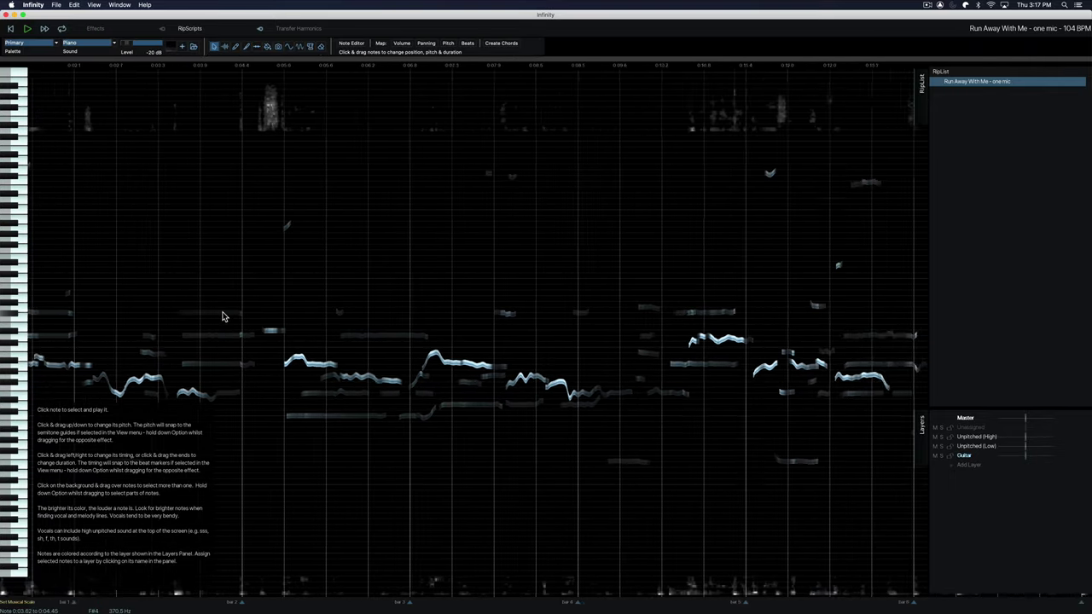
{"action": "scroll", "coordinate": [222, 318], "scroll_direction": "up", "scroll_amount": 3}
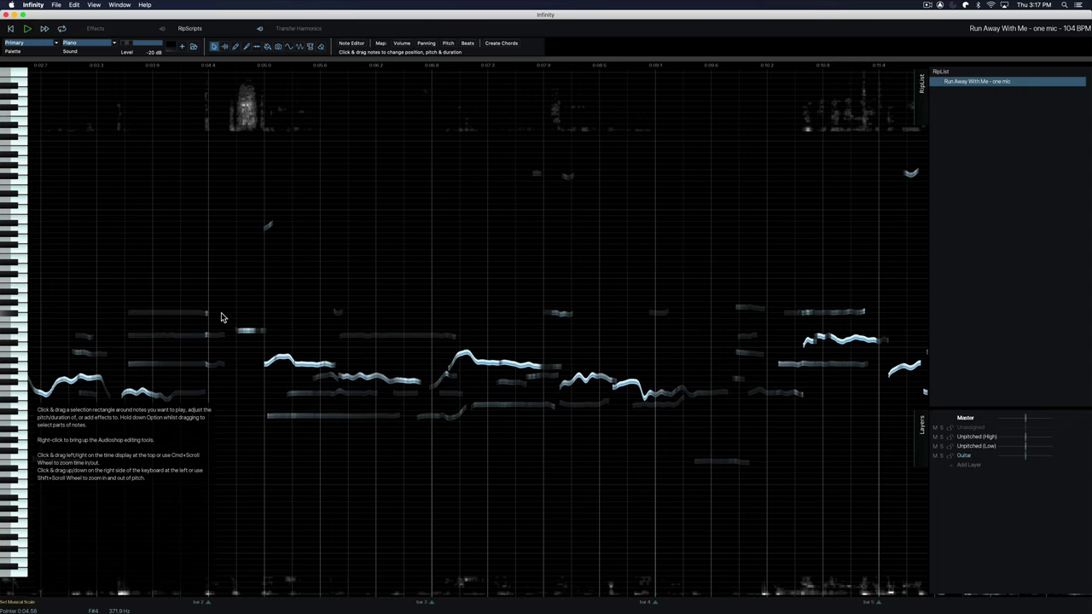
{"action": "scroll", "coordinate": [222, 317], "scroll_direction": "up", "scroll_amount": 5}
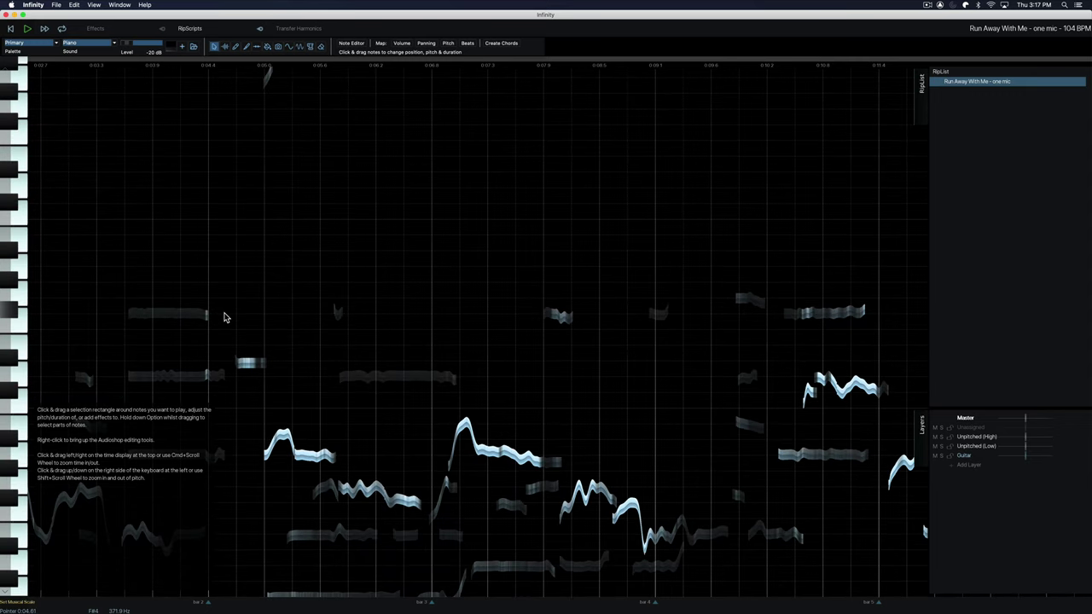
{"action": "scroll", "coordinate": [224, 318], "scroll_direction": "down", "scroll_amount": 5}
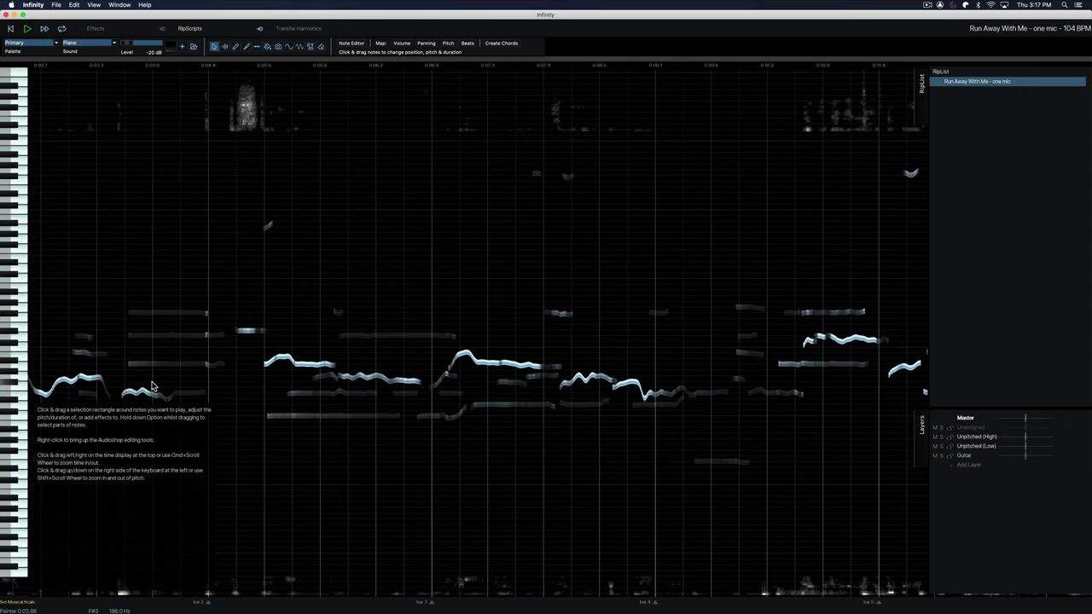
{"action": "key", "text": "space"}
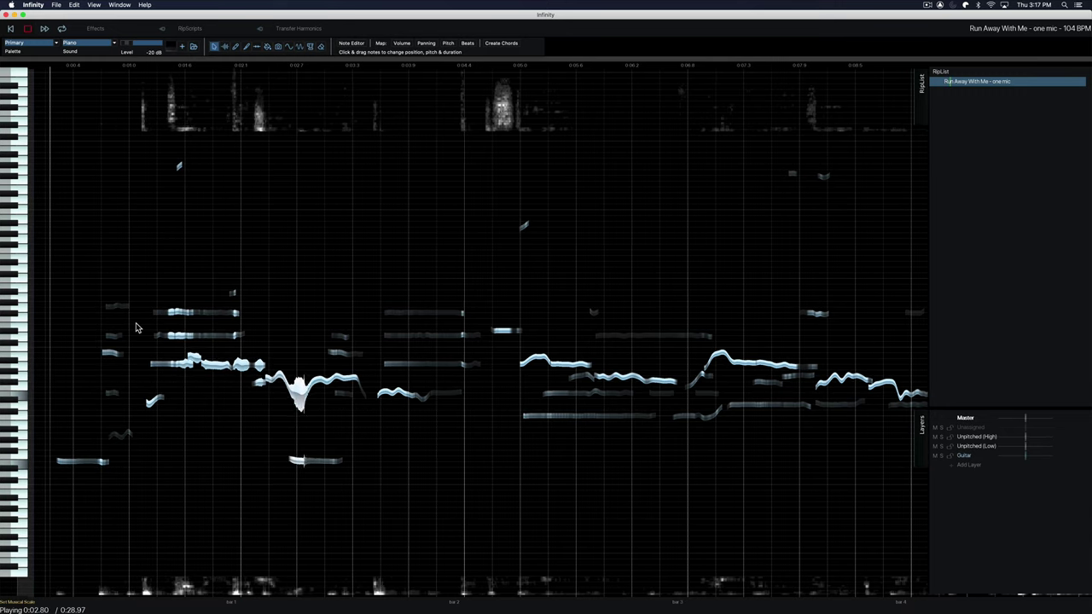
{"action": "key", "text": "space"}
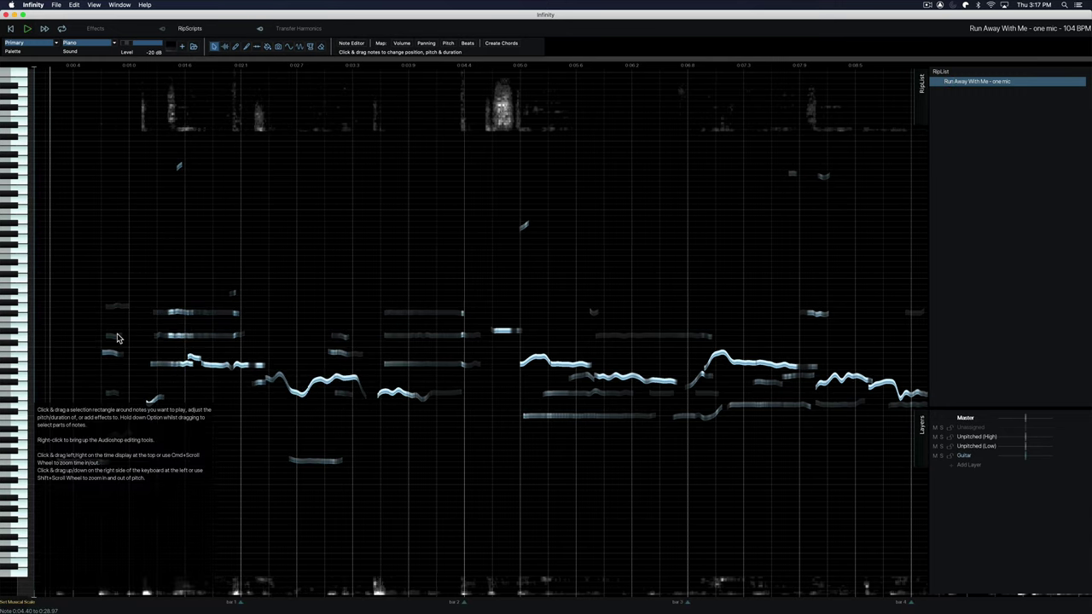
Zoom in on the first vocal phrase's notes around bars 1–2.
{"action": "scroll", "coordinate": [170, 448], "scroll_direction": "up", "scroll_amount": 8}
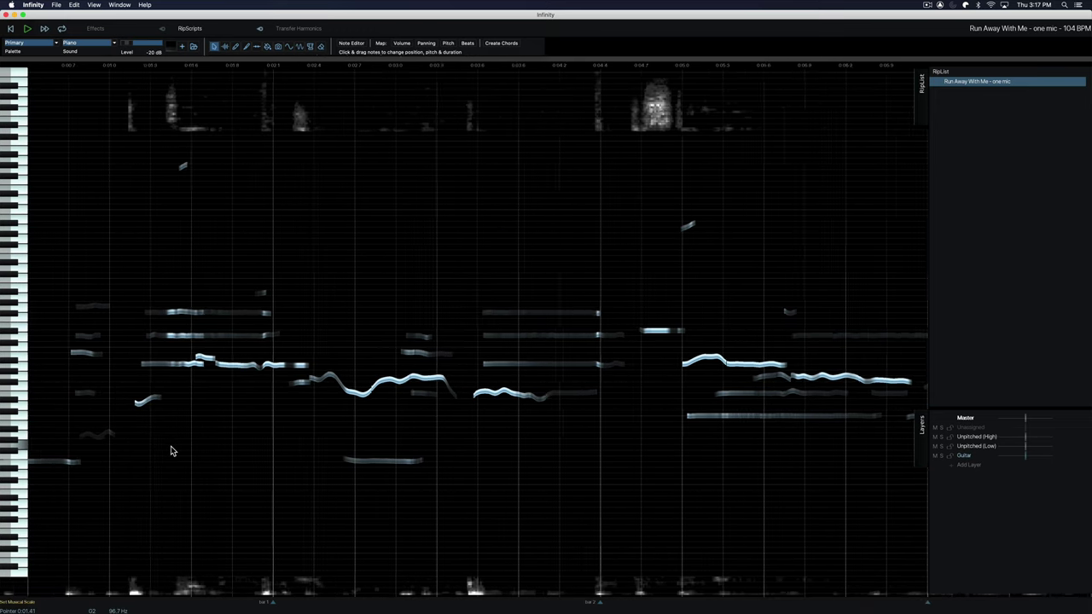
{"action": "scroll", "coordinate": [179, 470], "scroll_direction": "up", "scroll_amount": 5}
{"action": "scroll", "coordinate": [184, 483], "scroll_direction": "down", "scroll_amount": 2}
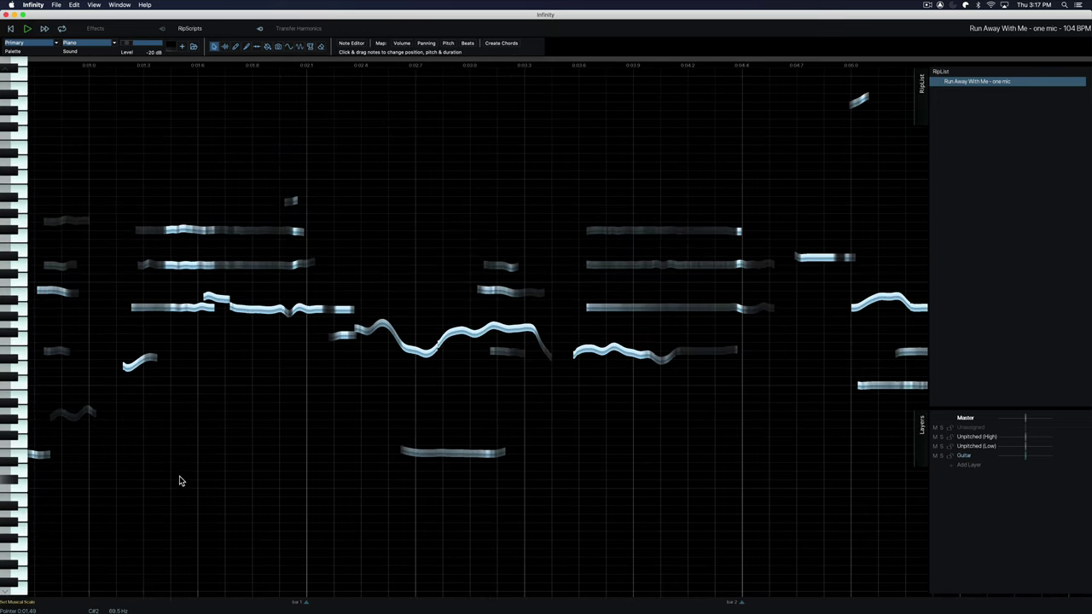
{"action": "scroll", "coordinate": [183, 474], "scroll_direction": "up", "scroll_amount": 2}
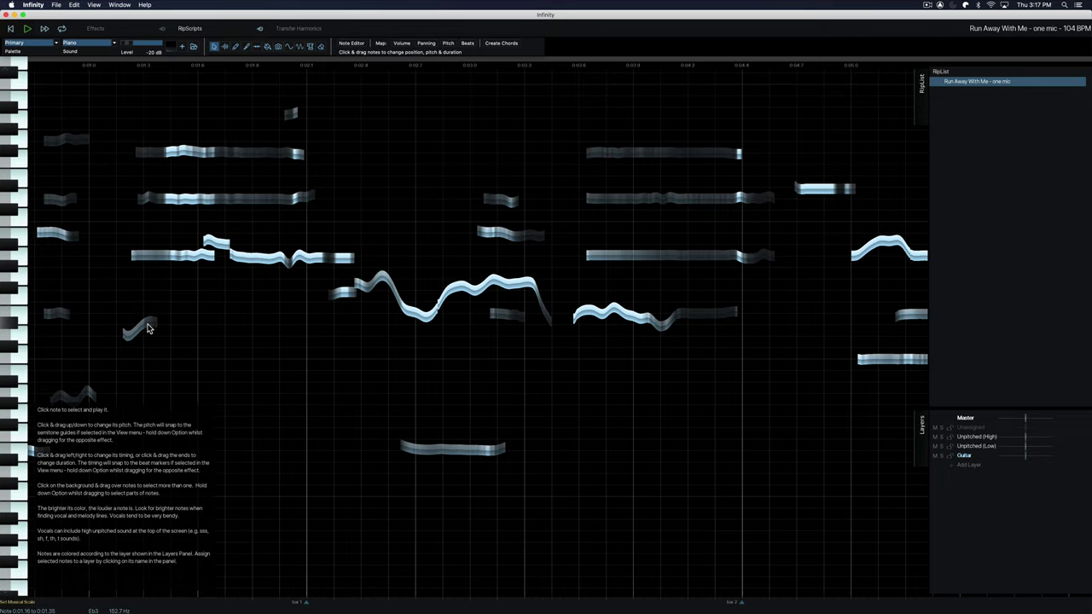
Select the short low note near the phrase start and drag it from Eb3 to E3.
{"action": "left_click_drag", "start_coordinate": [117, 298], "coordinate": [168, 345]}
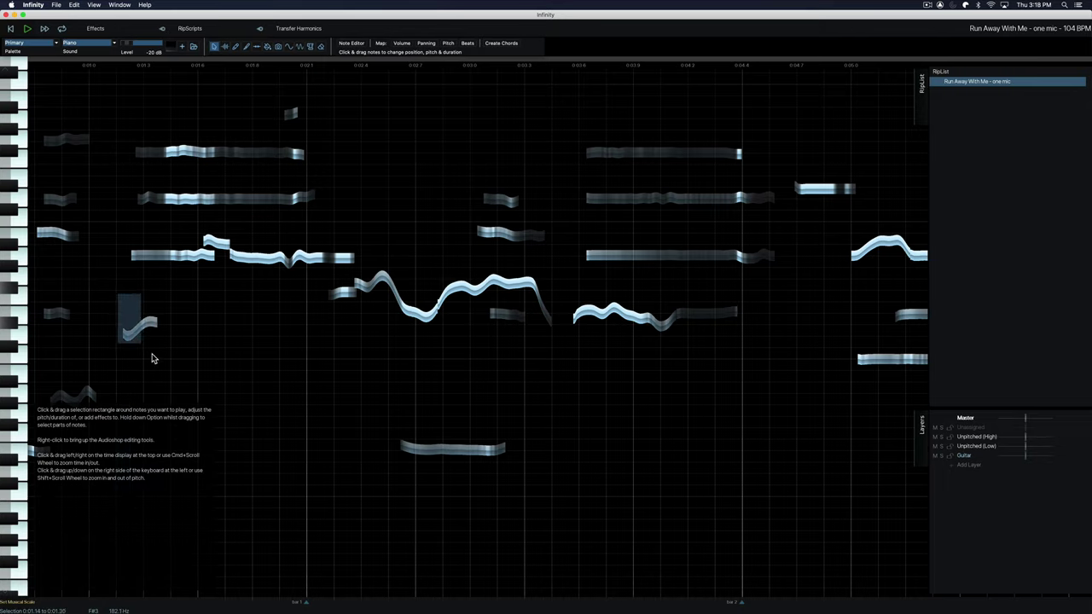
{"action": "left_click", "coordinate": [157, 362]}
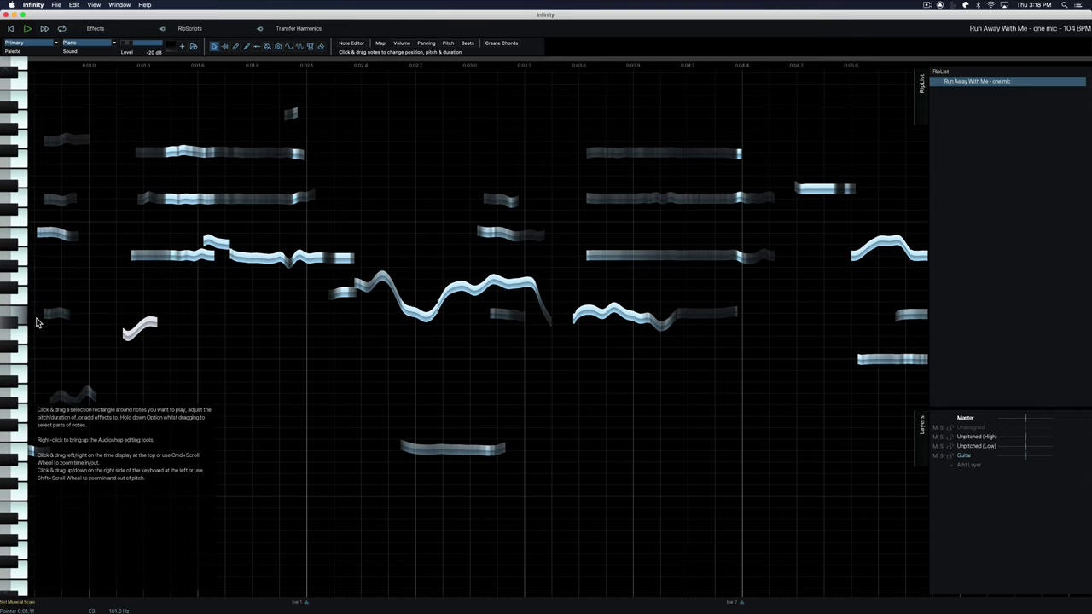
{"action": "left_click", "coordinate": [151, 325]}
{"action": "left_click_drag", "start_coordinate": [151, 328], "coordinate": [150, 318]}
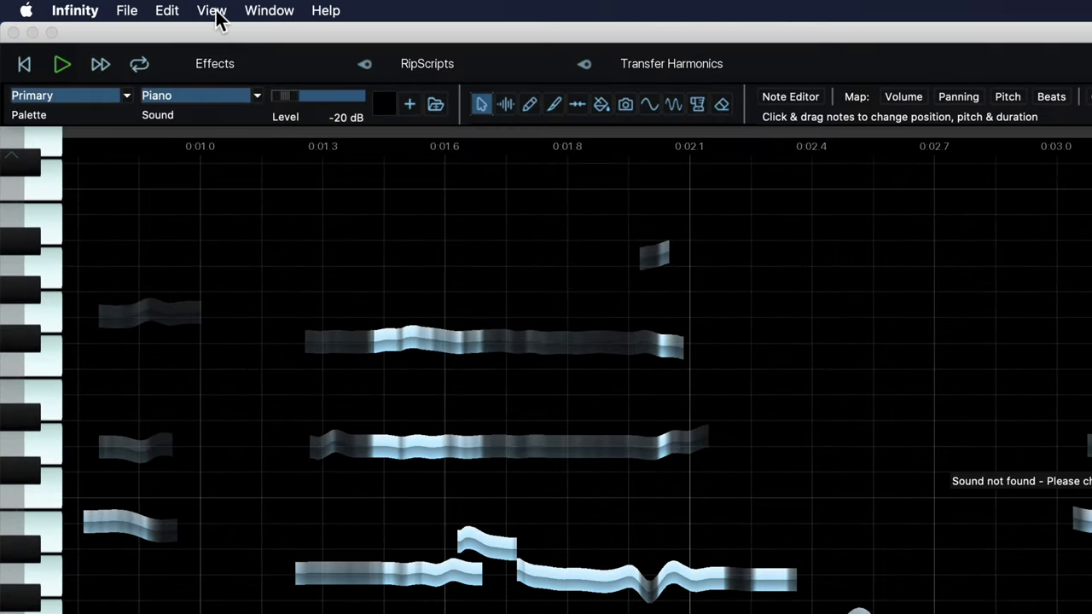
Toggle View > Snap To Semitone Guides and briefly play the opening phrase.
{"action": "left_click", "coordinate": [212, 11]}
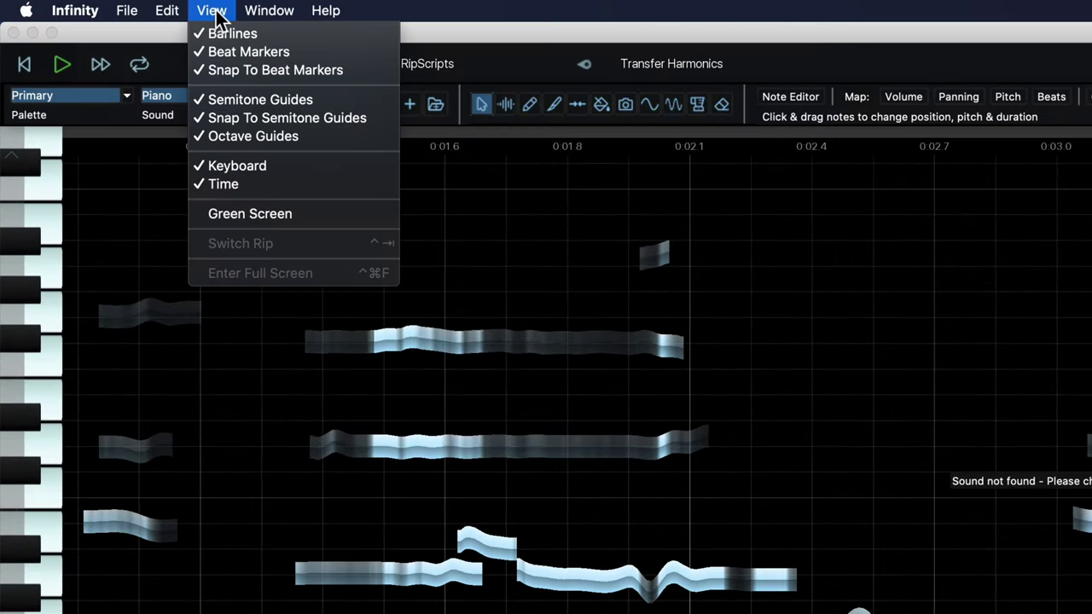
{"action": "left_click", "coordinate": [348, 128]}
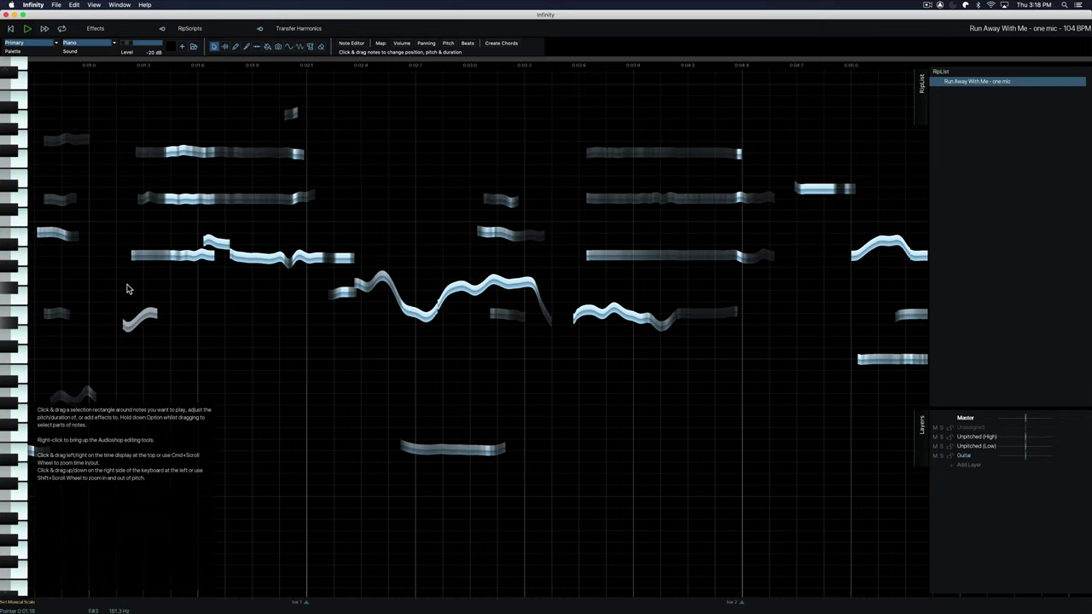
{"action": "key", "text": "space"}
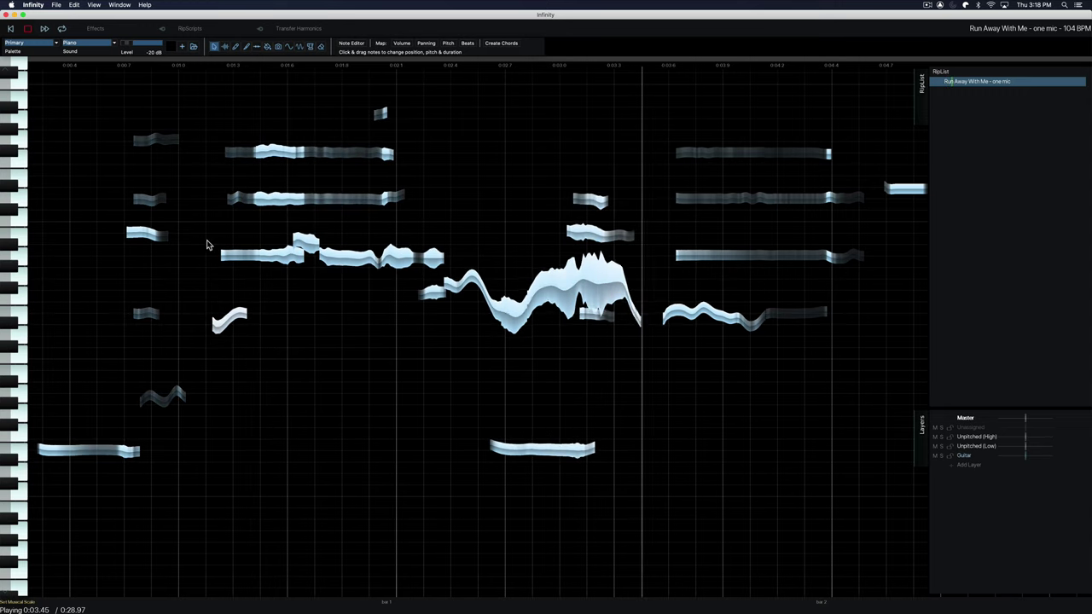
{"action": "key", "text": "space"}
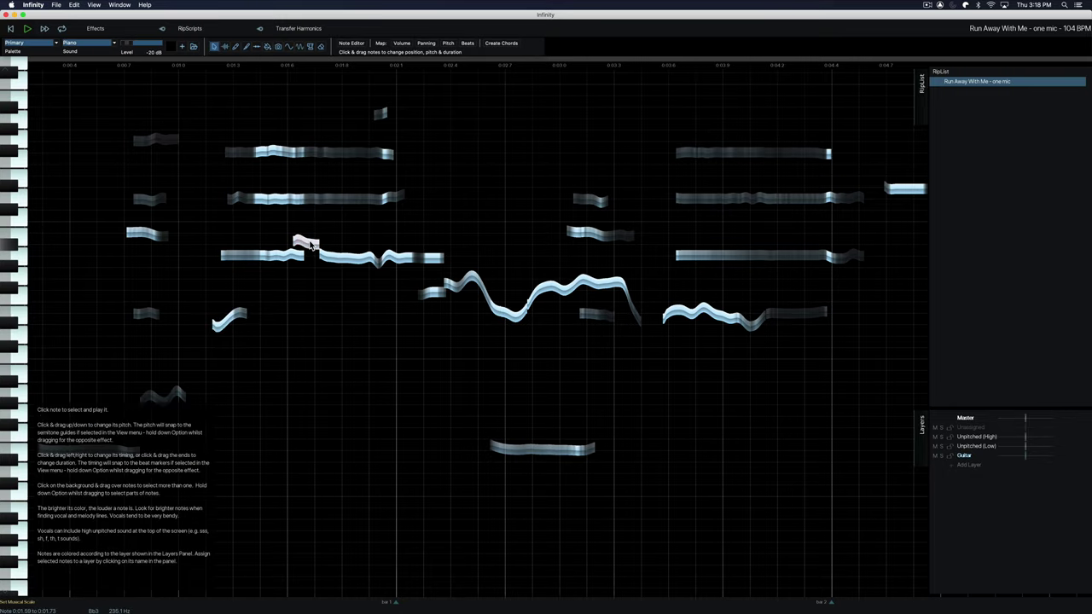
{"action": "left_click", "coordinate": [309, 243]}
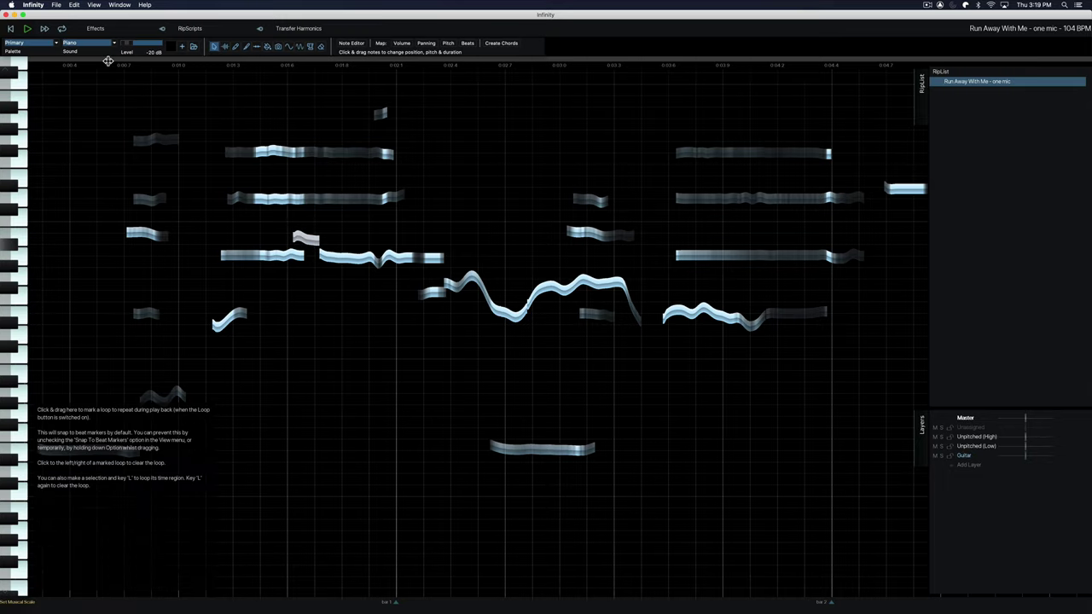
{"action": "left_click", "coordinate": [108, 59]}
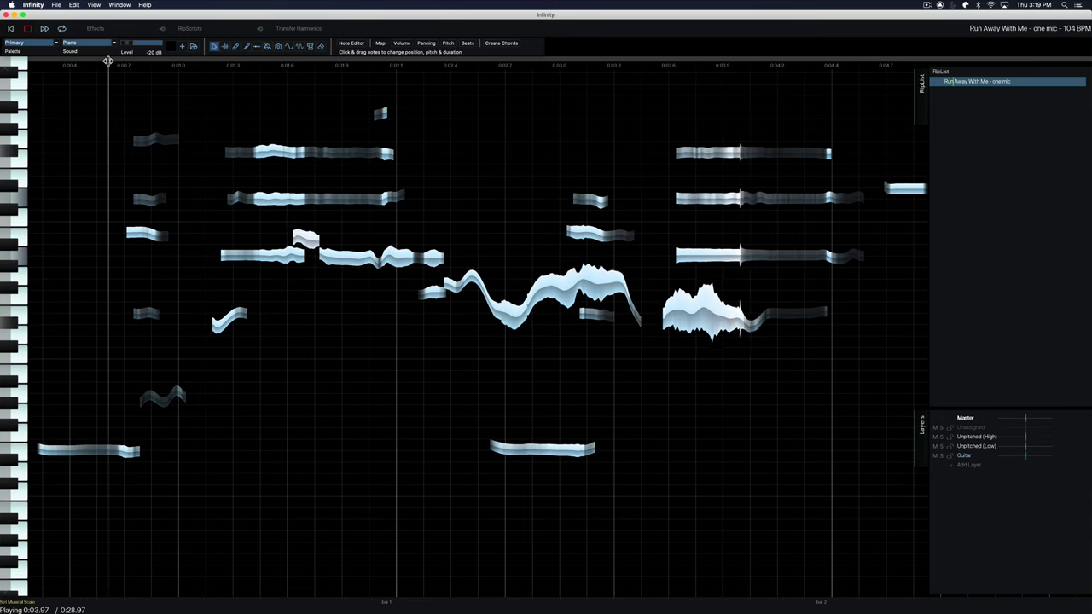
{"action": "key", "text": "space"}
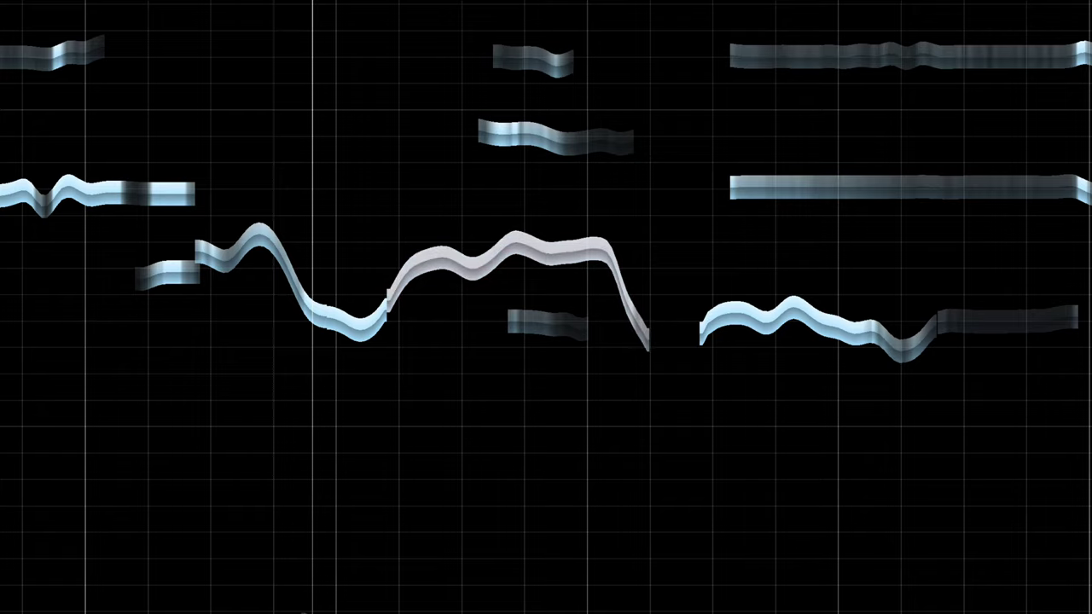
Cut the long rising vocal note in two at its peak with the Split tool.
{"action": "left_click", "coordinate": [514, 248]}
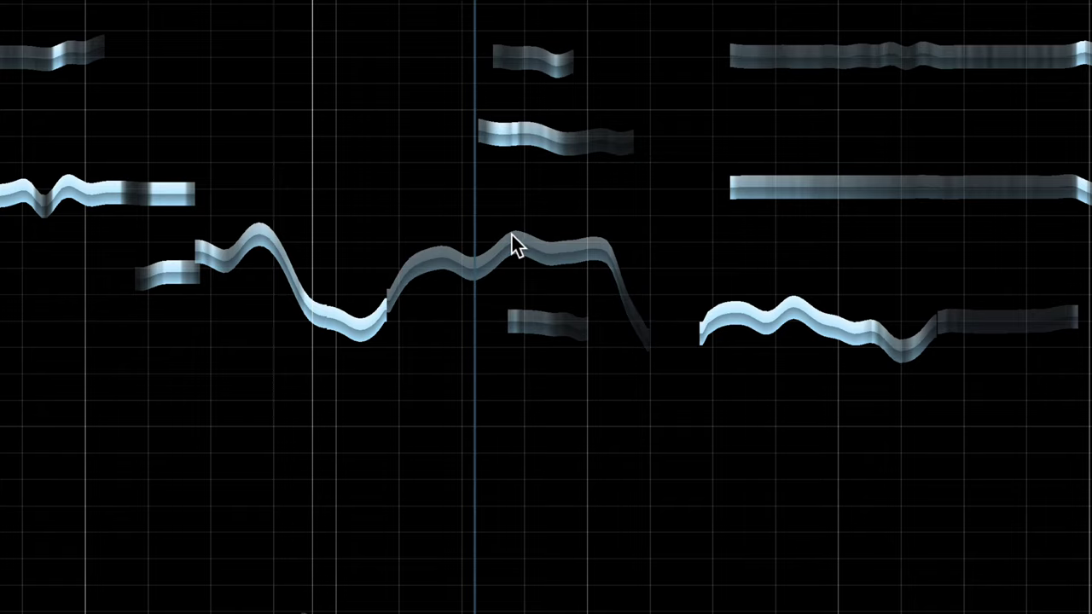
{"action": "left_click", "coordinate": [502, 219]}
{"action": "right_click", "coordinate": [502, 213]}
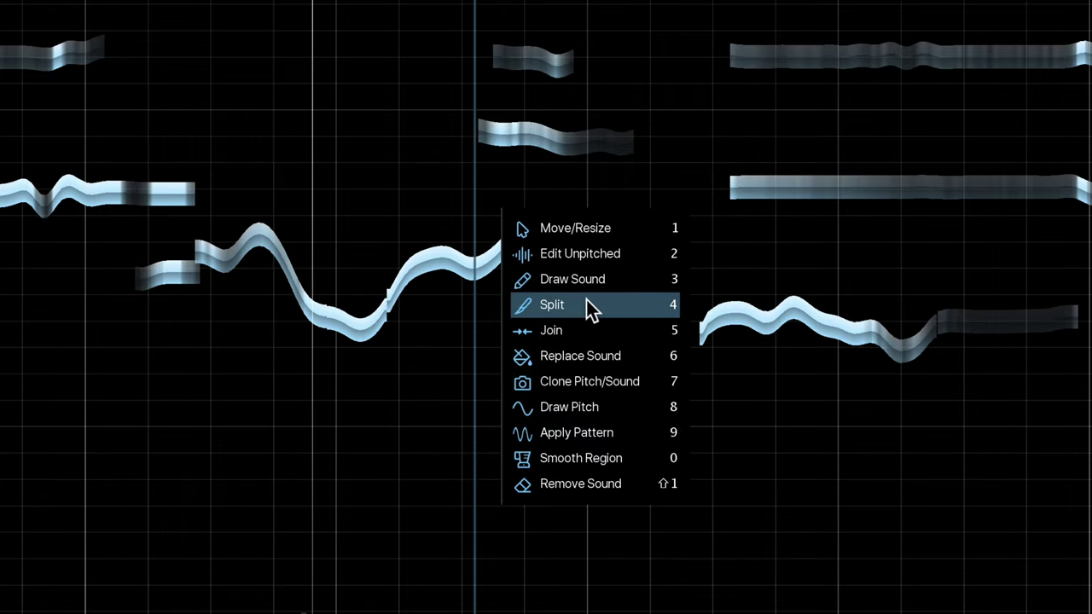
{"action": "left_click", "coordinate": [592, 307]}
{"action": "left_click", "coordinate": [501, 255]}
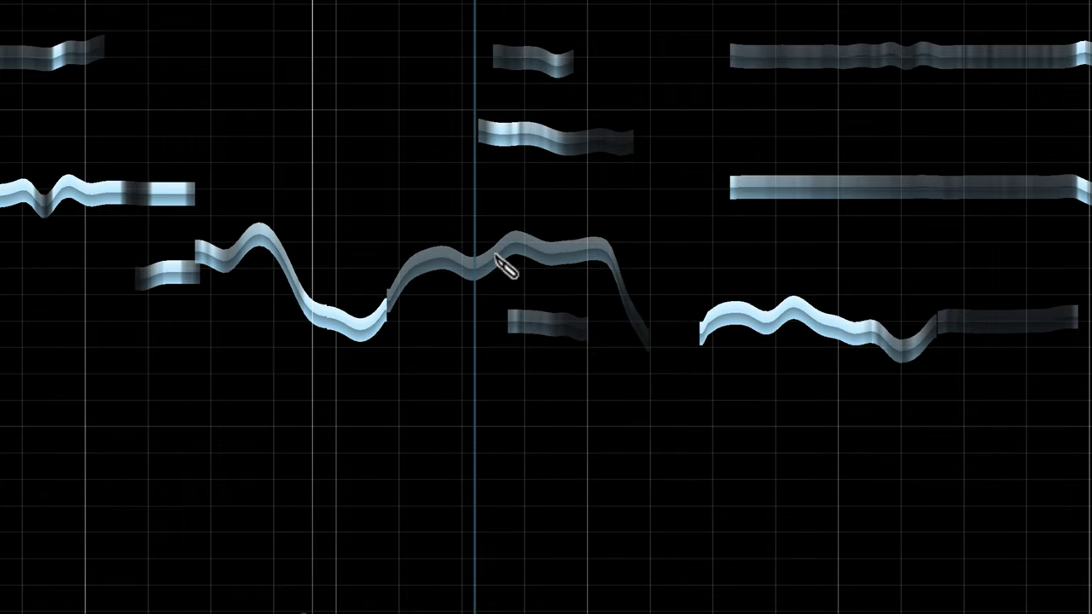
{"action": "left_click", "coordinate": [495, 256]}
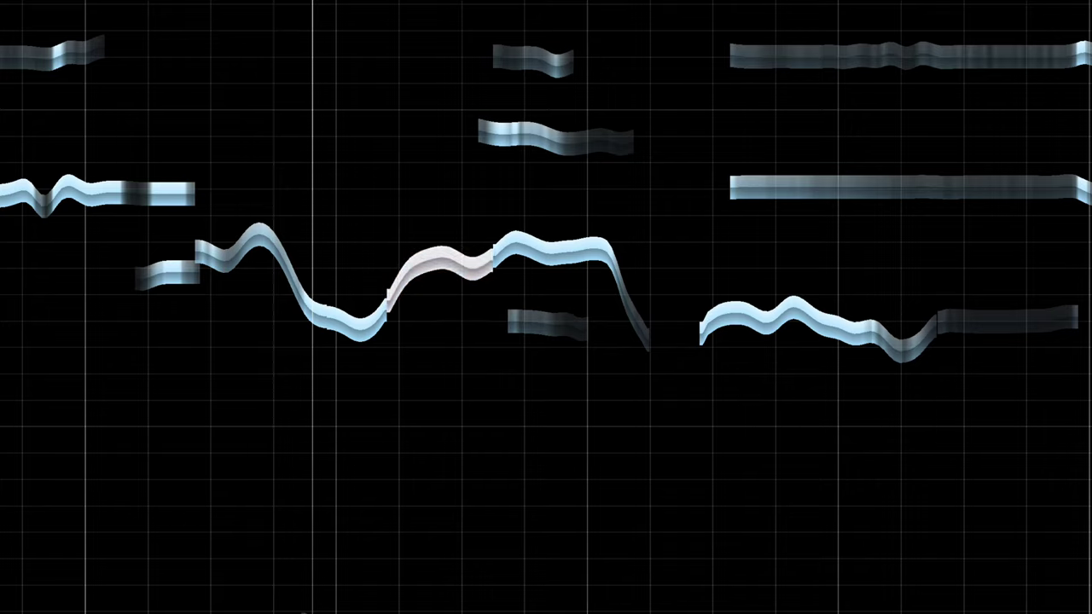
{"action": "right_click", "coordinate": [450, 181]}
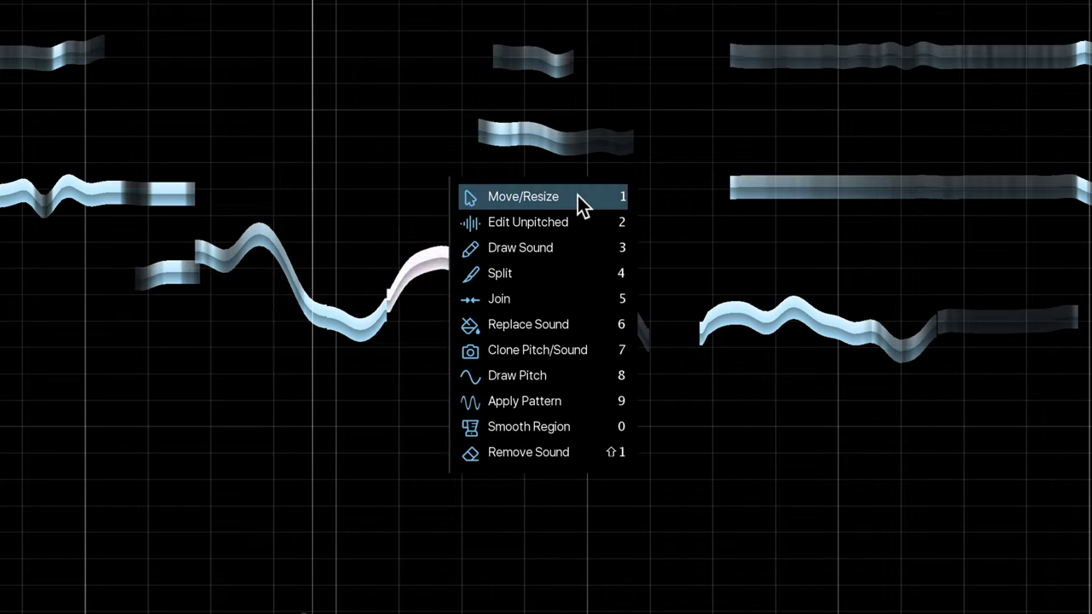
{"action": "left_click", "coordinate": [577, 196]}
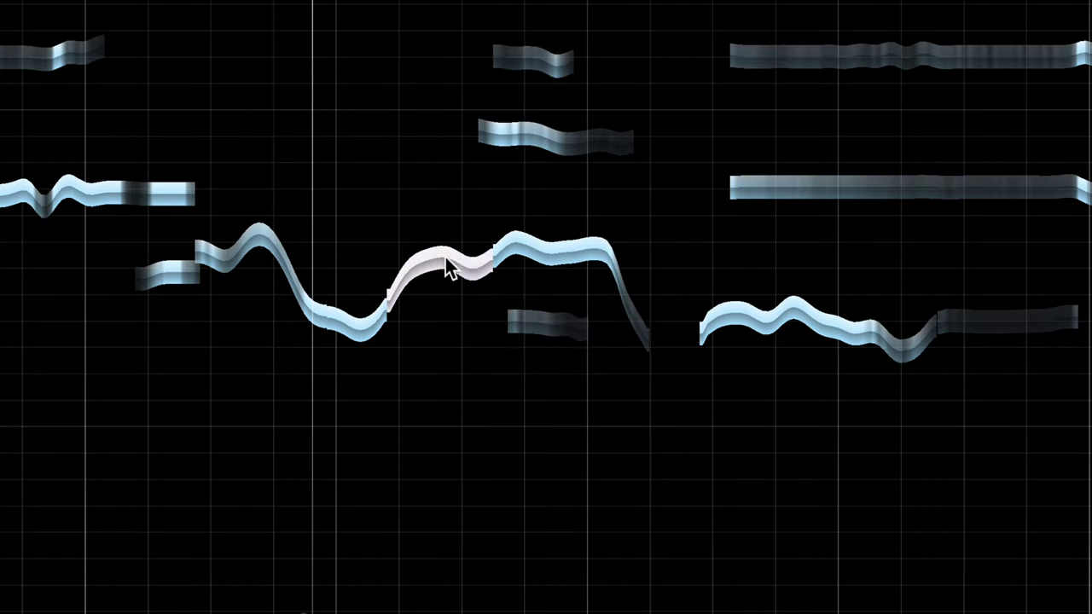
Nudge the first half's pitch up and back, then play the phrase to compare both halves.
{"action": "left_click_drag", "start_coordinate": [444, 258], "coordinate": [431, 308]}
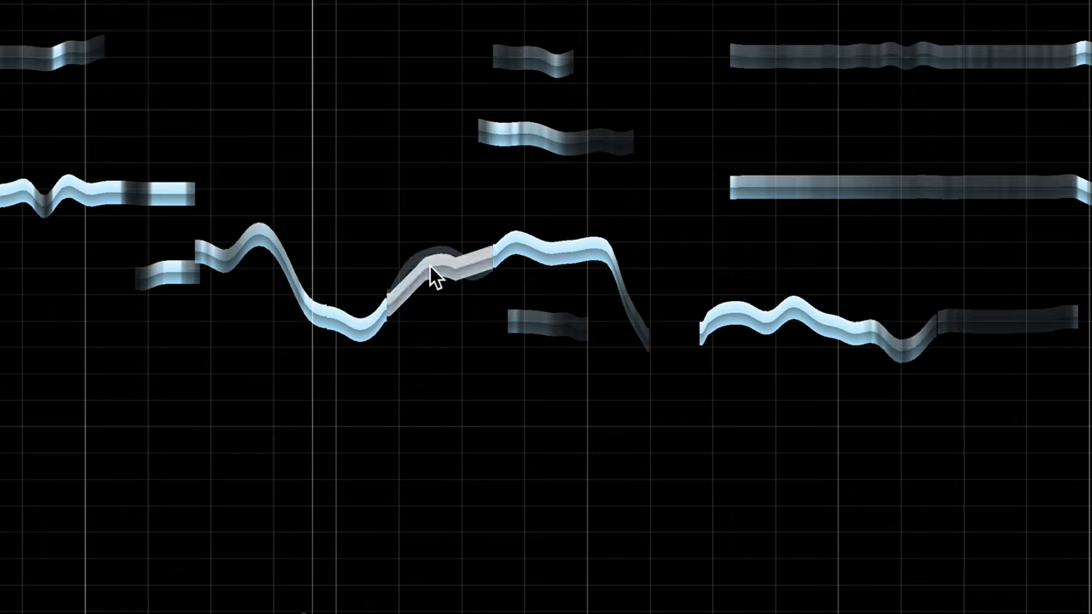
{"action": "left_click", "coordinate": [571, 254]}
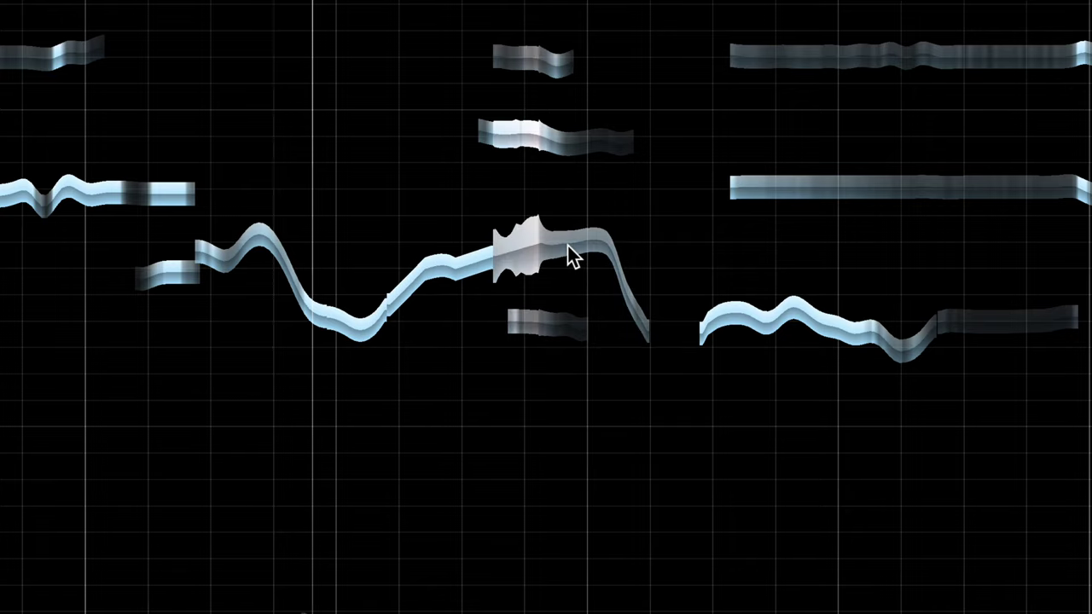
{"action": "key", "text": "space"}
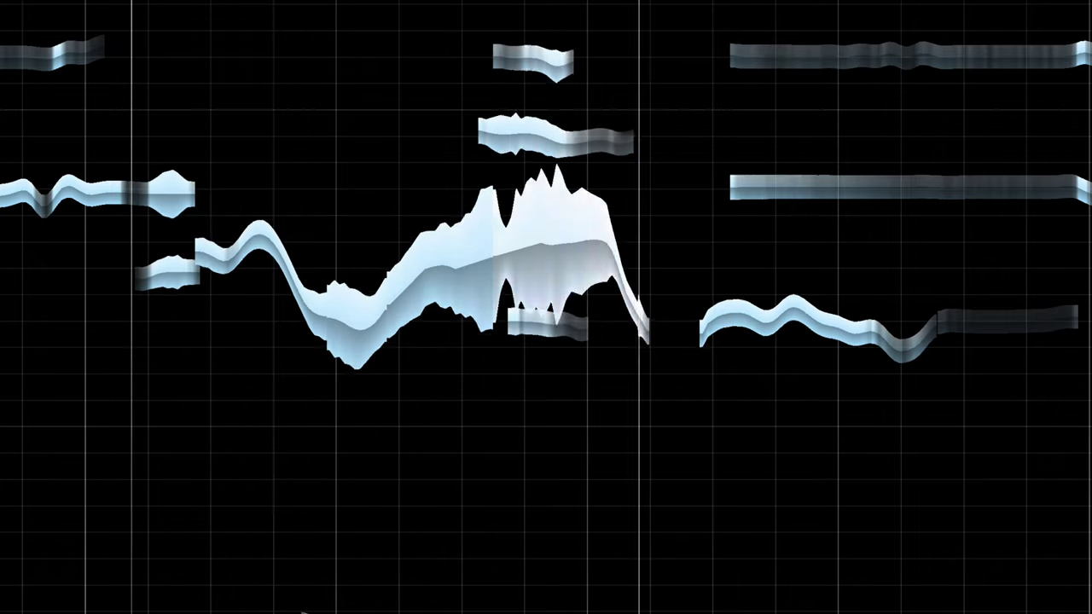
{"action": "key", "text": "space"}
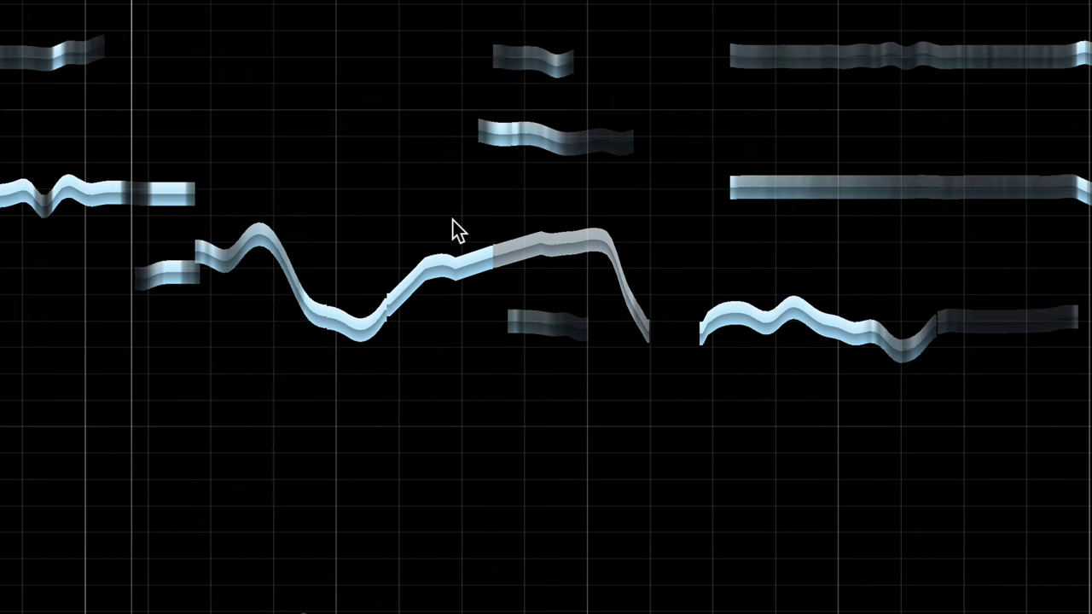
{"action": "left_click", "coordinate": [480, 218]}
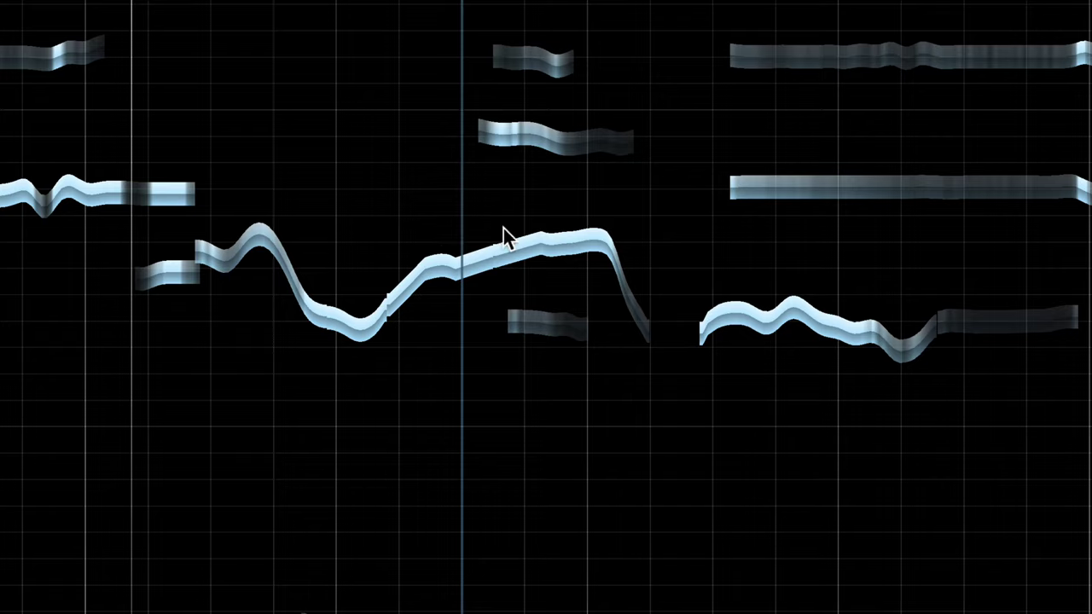
{"action": "left_click", "coordinate": [540, 250]}
{"action": "left_click", "coordinate": [462, 258]}
{"action": "left_click", "coordinate": [512, 261]}
With Draw Pitch, draw flat pitch lines across the second half, then the first half.
{"action": "left_click", "coordinate": [466, 265]}
{"action": "right_click", "coordinate": [396, 164]}
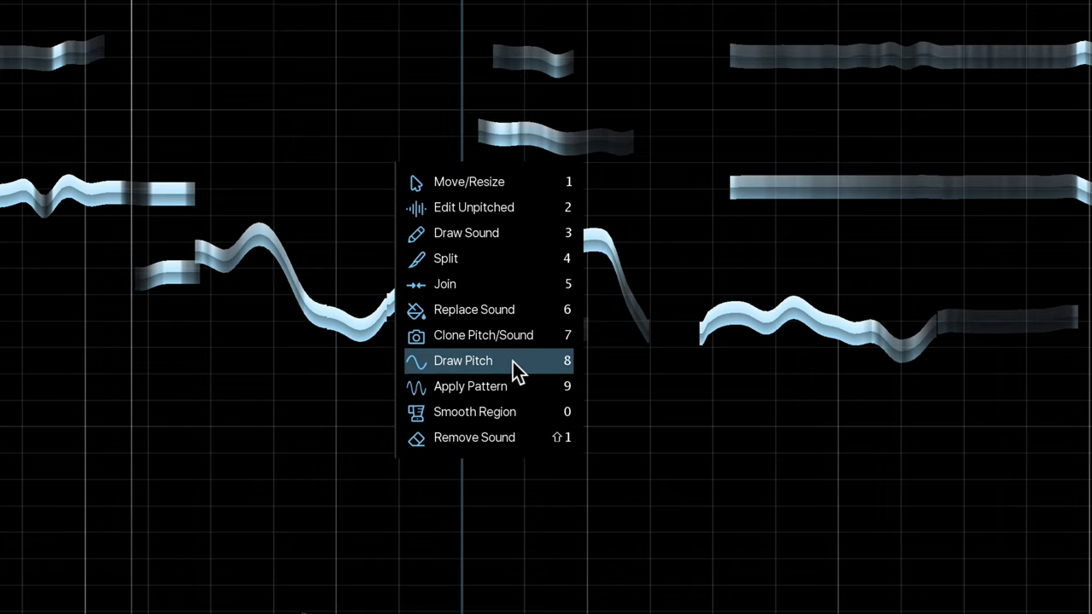
{"action": "left_click", "coordinate": [501, 363]}
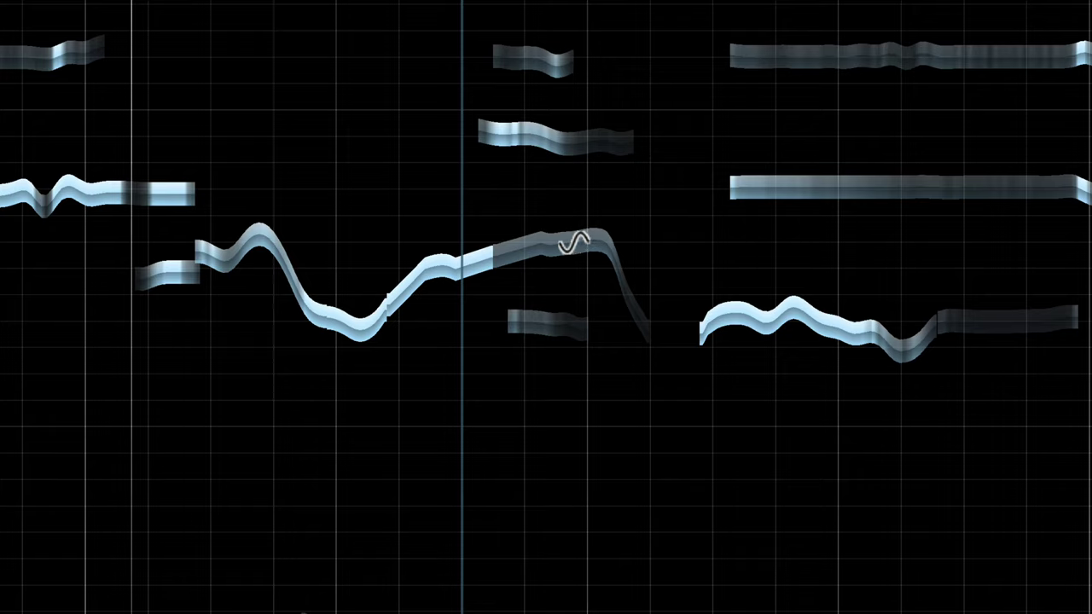
{"action": "mouse_move", "coordinate": [569, 244]}
{"action": "left_mouse_down"}
{"action": "mouse_move", "coordinate": [504, 253]}
{"action": "mouse_move", "coordinate": [548, 240]}
{"action": "mouse_move", "coordinate": [509, 238]}
{"action": "mouse_move", "coordinate": [559, 233]}
{"action": "left_mouse_up"}
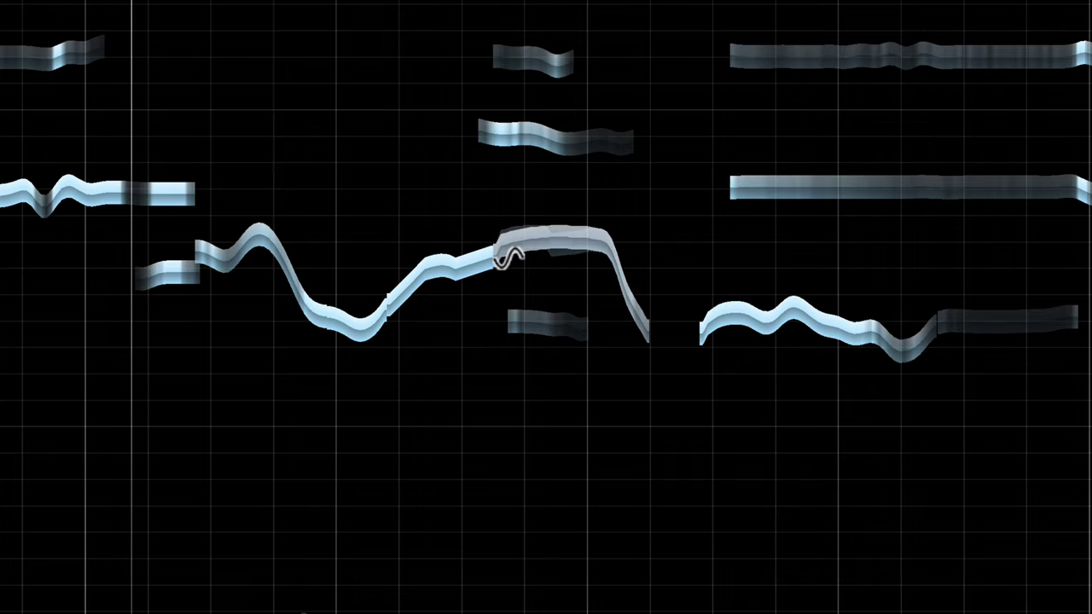
{"action": "left_click", "coordinate": [465, 265]}
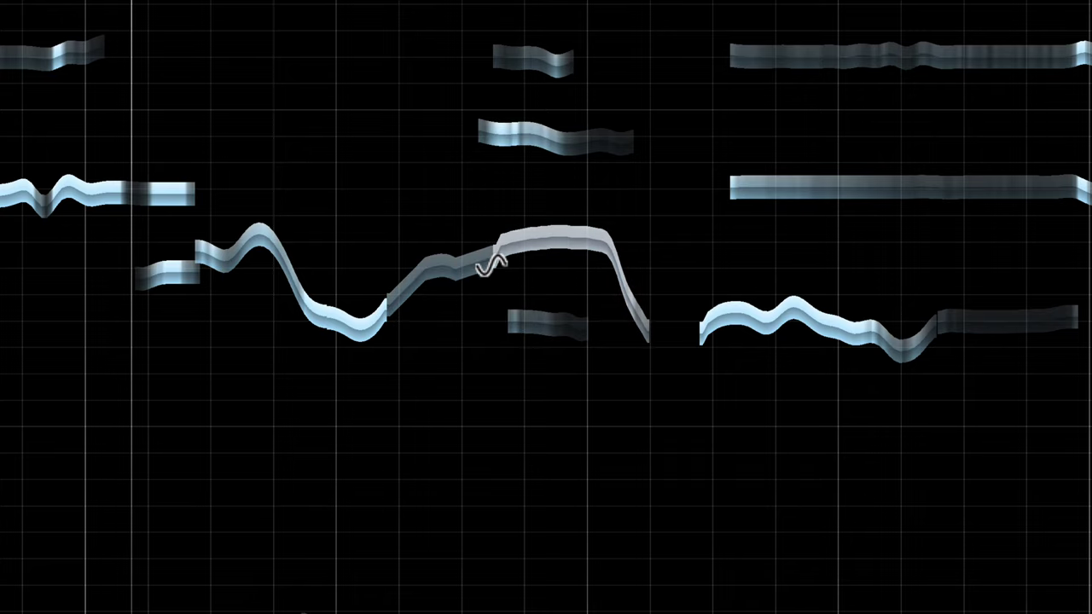
{"action": "mouse_move", "coordinate": [492, 265]}
{"action": "left_mouse_down"}
{"action": "mouse_move", "coordinate": [426, 269]}
{"action": "mouse_move", "coordinate": [397, 306]}
{"action": "left_mouse_up"}
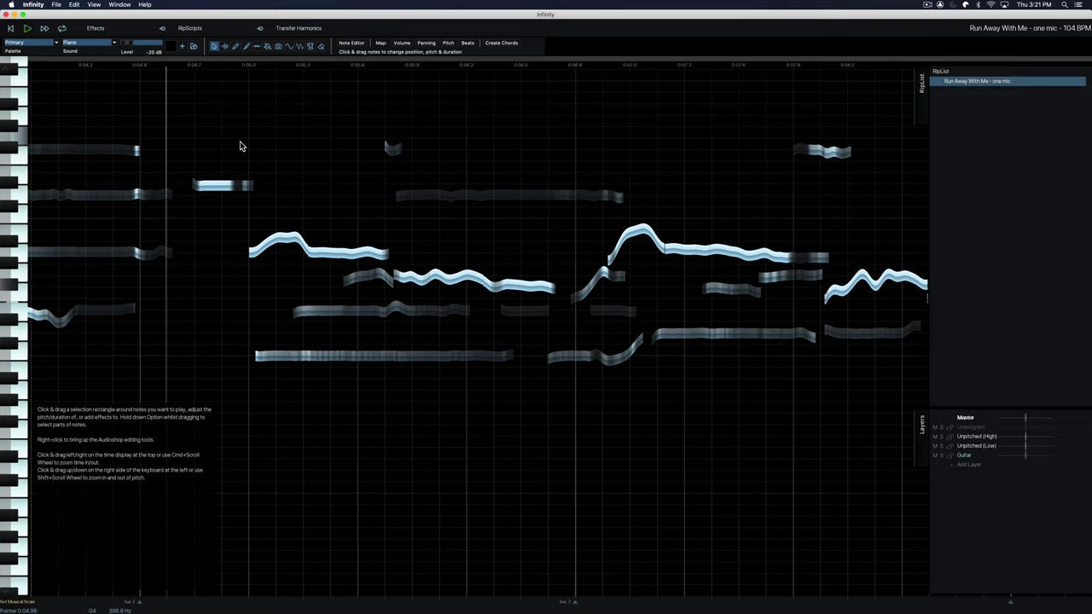
Play the edited phrase back twice to check it.
{"action": "key", "text": "space"}
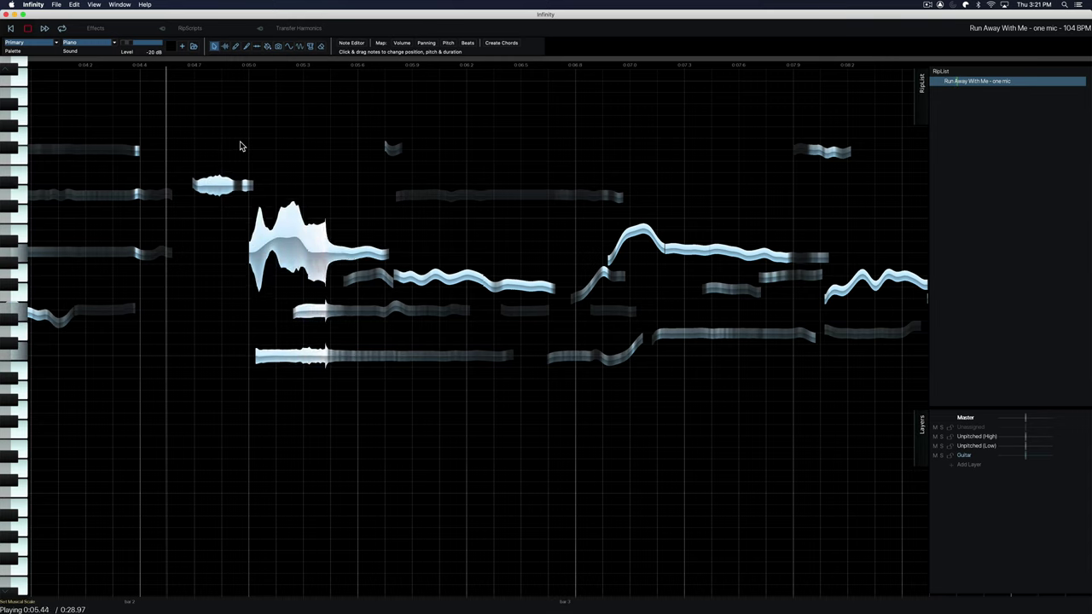
{"action": "key", "text": "space"}
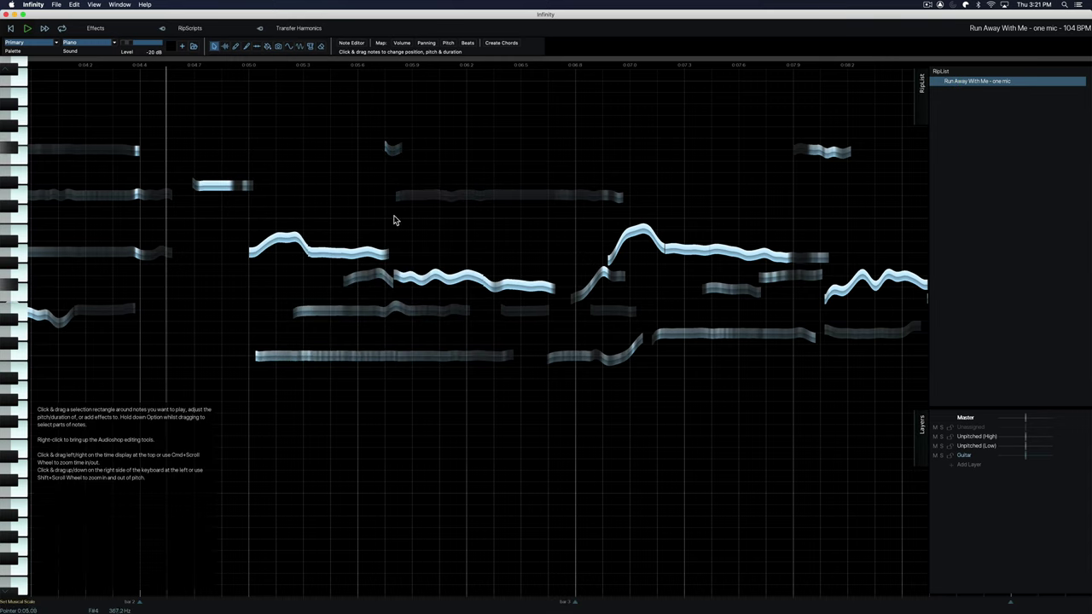
{"action": "key", "text": "space"}
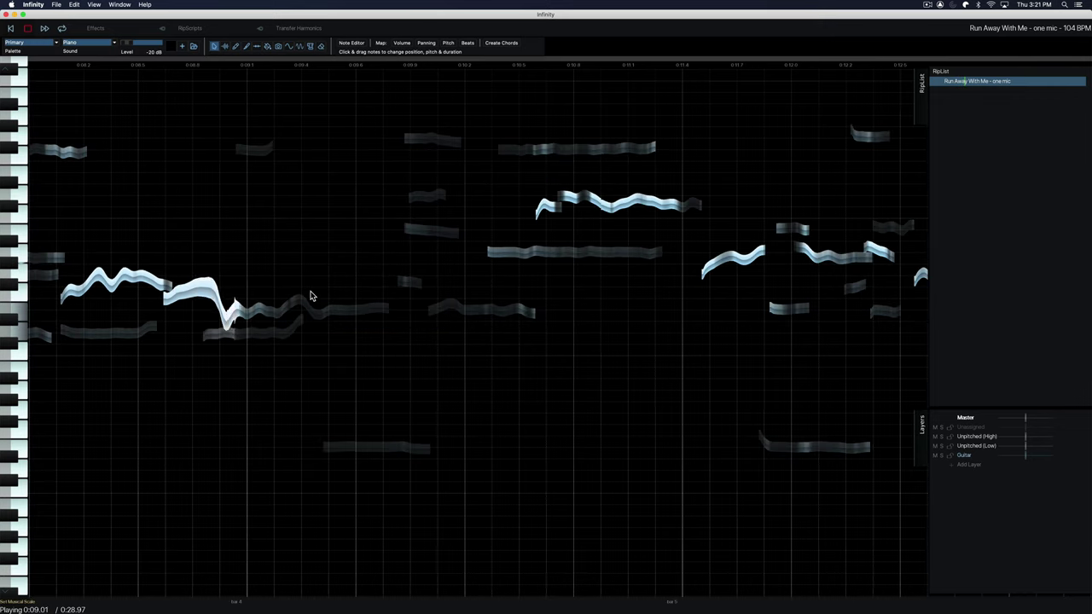
{"action": "key", "text": "space"}
Scroll left and box-select the first part of the flat white note after the peak.
{"action": "scroll", "coordinate": [292, 294], "scroll_direction": "left", "scroll_amount": 10}
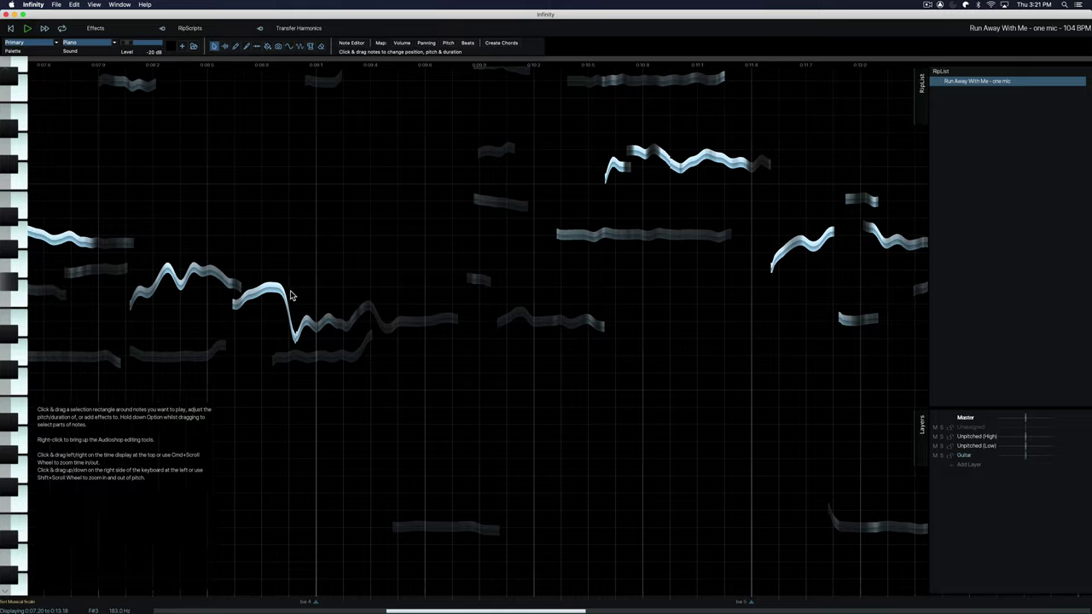
{"action": "left_click_drag", "start_coordinate": [201, 189], "coordinate": [396, 261]}
{"action": "left_click_drag", "start_coordinate": [217, 191], "coordinate": [359, 248]}
{"action": "left_click", "coordinate": [358, 251]}
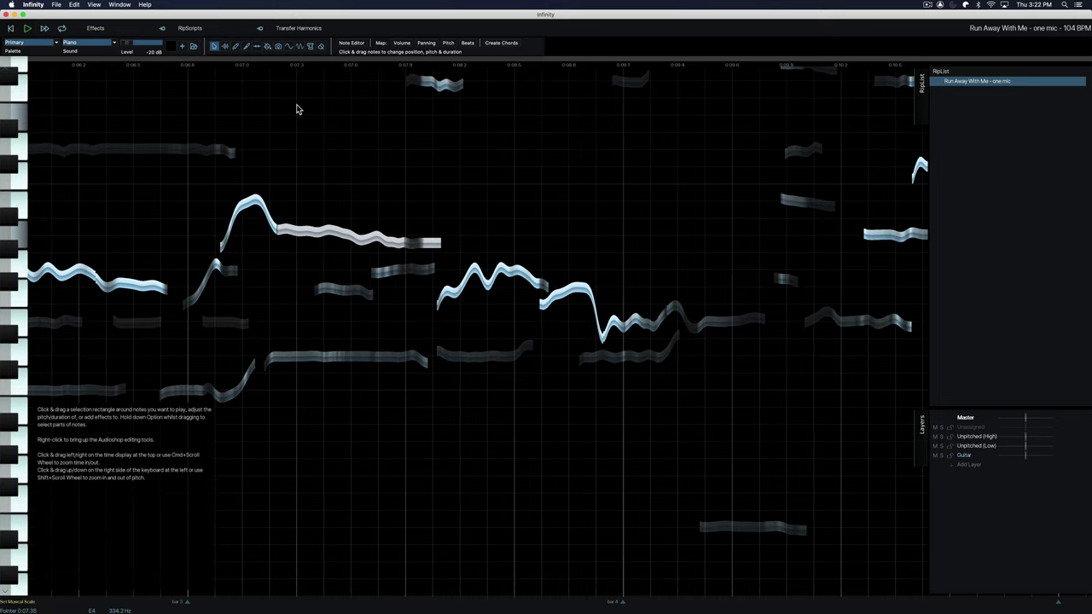
Choose Map Pitch and play the bar-3 vocal phrase several times to judge its tuning.
{"action": "left_click", "coordinate": [288, 47]}
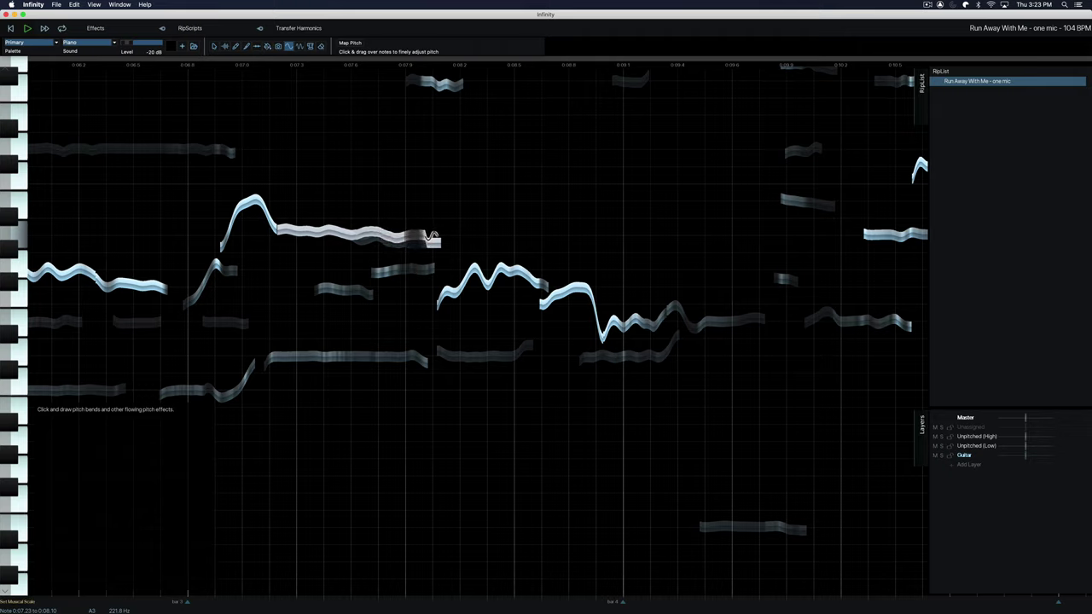
{"action": "left_click", "coordinate": [154, 61]}
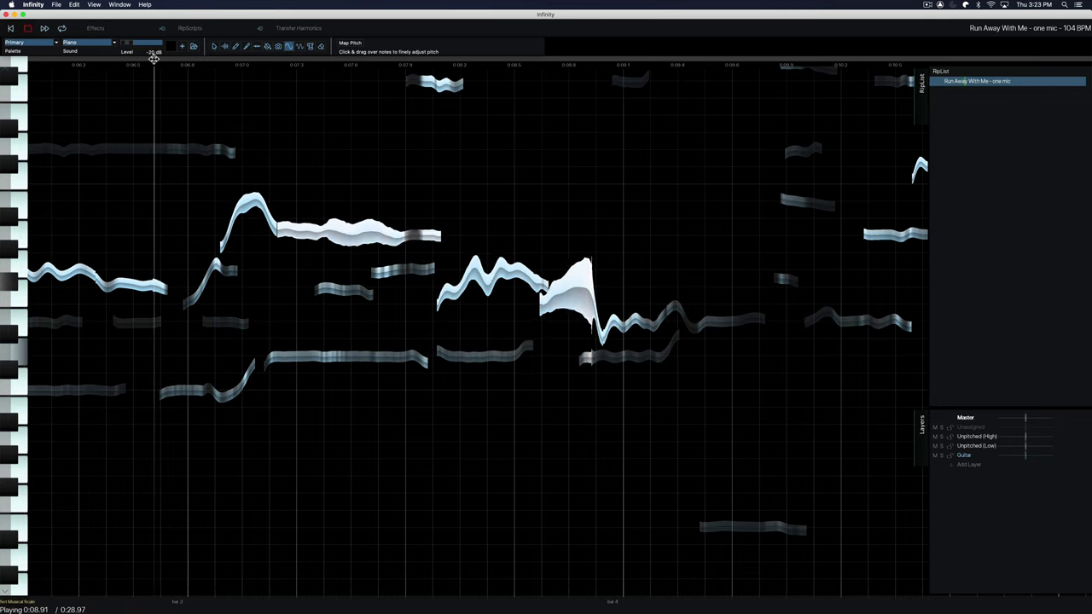
{"action": "key", "text": "space"}
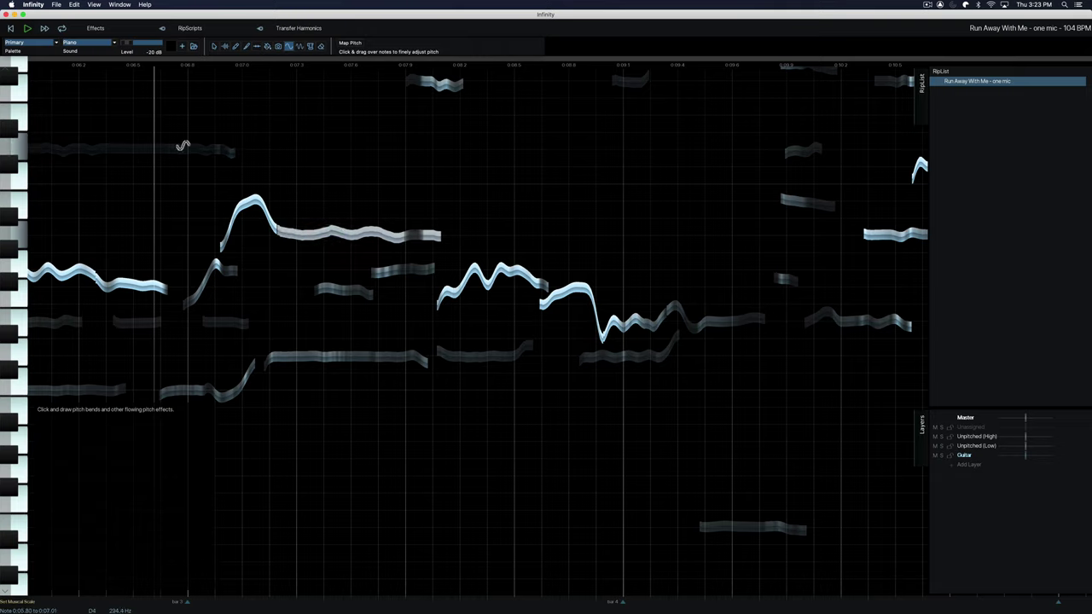
{"action": "key", "text": "space"}
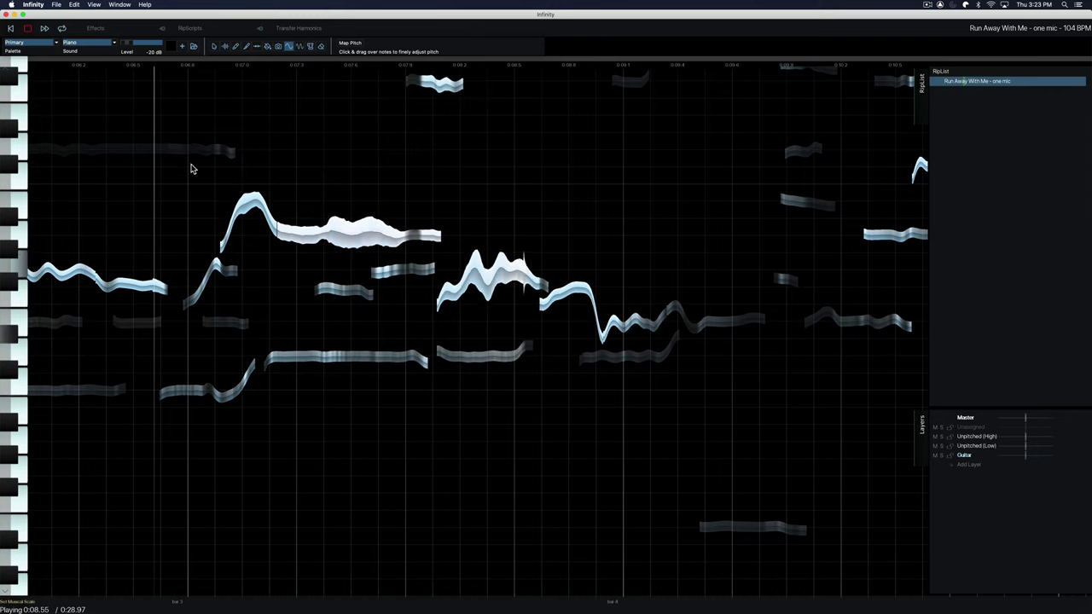
{"action": "key", "text": "space"}
{"action": "key", "text": "space"}
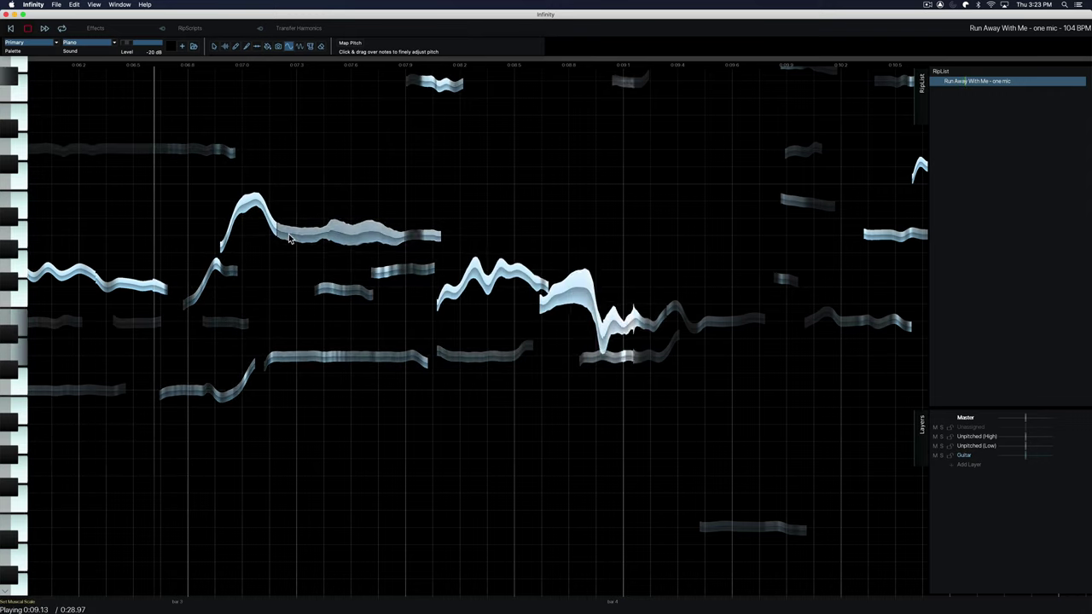
Pick the Join tool, play the bar-5 phrase, and pick out its high vocal note.
{"action": "right_click", "coordinate": [269, 127]}
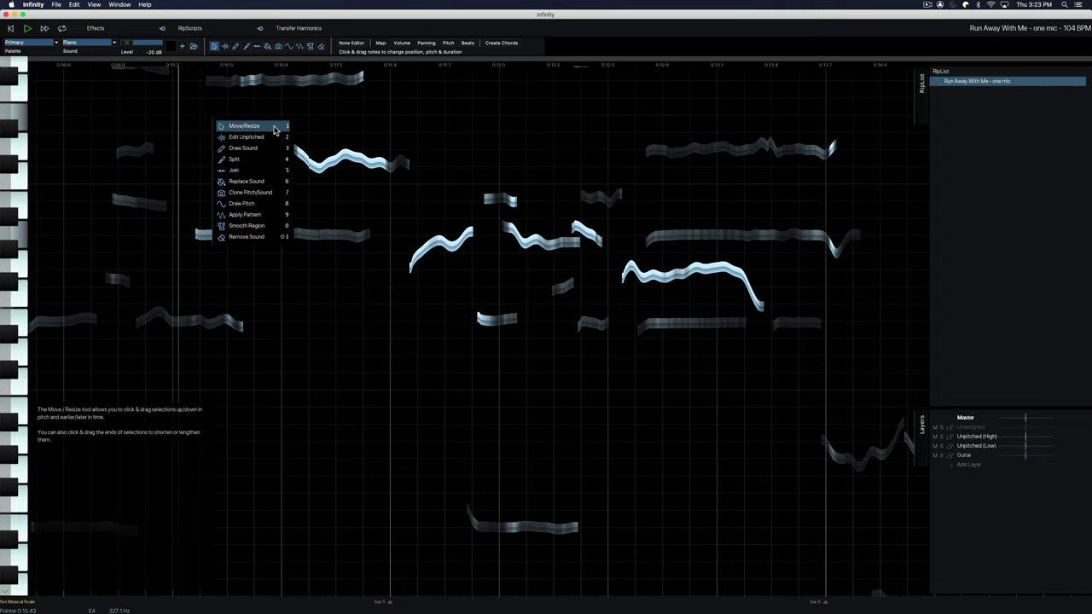
{"action": "left_click", "coordinate": [267, 169]}
{"action": "key", "text": "space"}
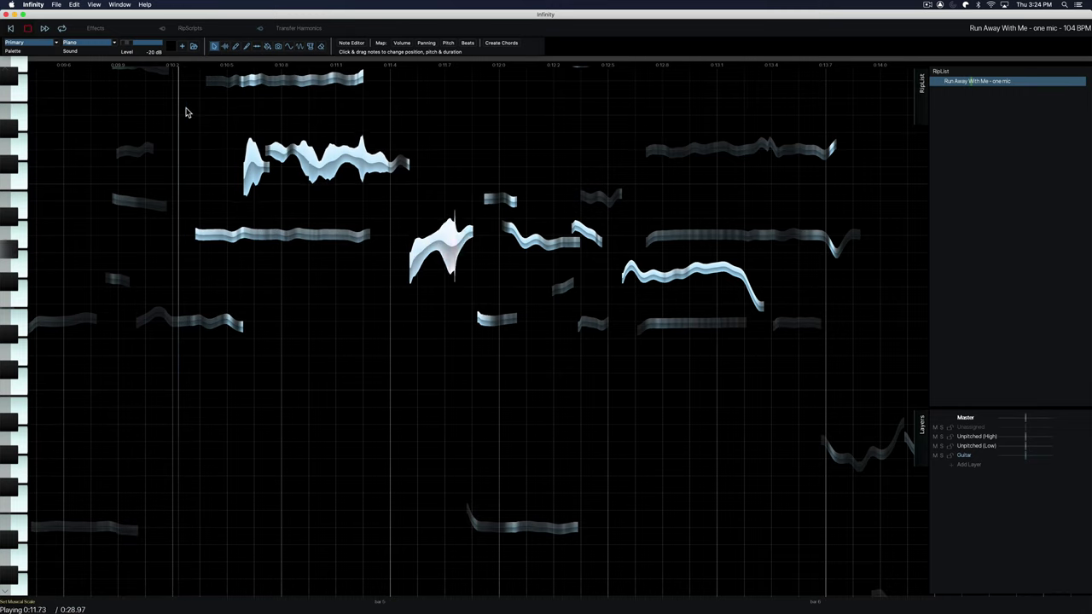
{"action": "key", "text": "space"}
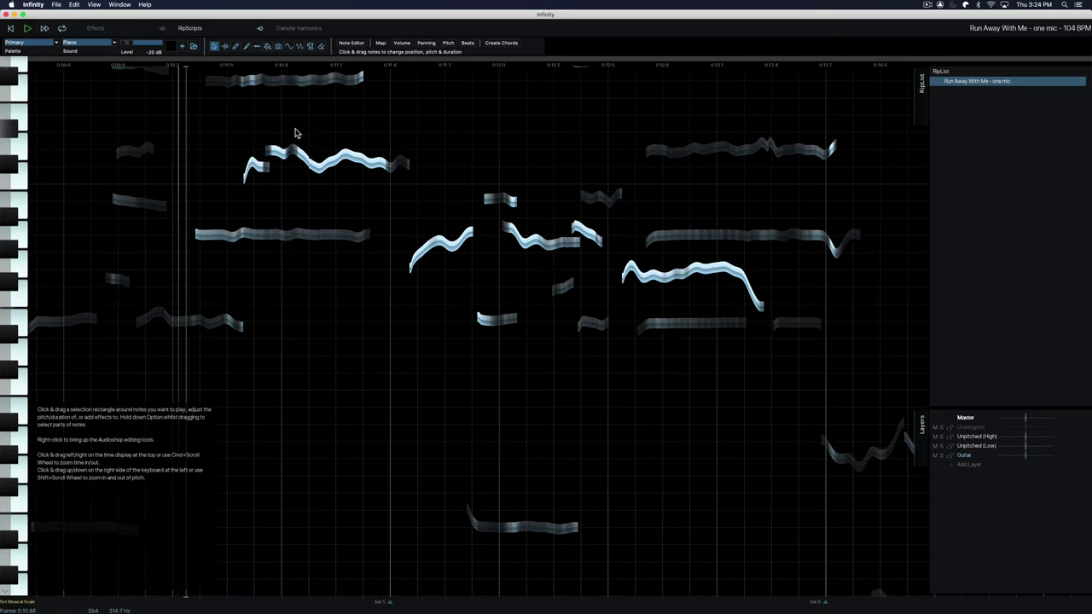
{"action": "left_click", "coordinate": [333, 147]}
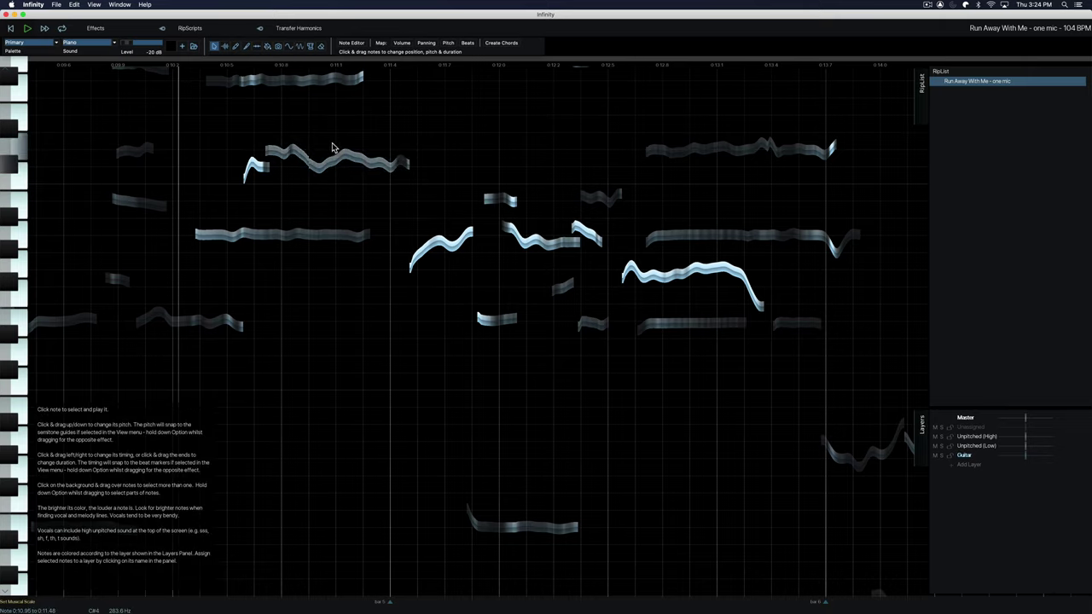
Join the high note's peak and tail, then select it with Move/Resize.
{"action": "right_click", "coordinate": [333, 143]}
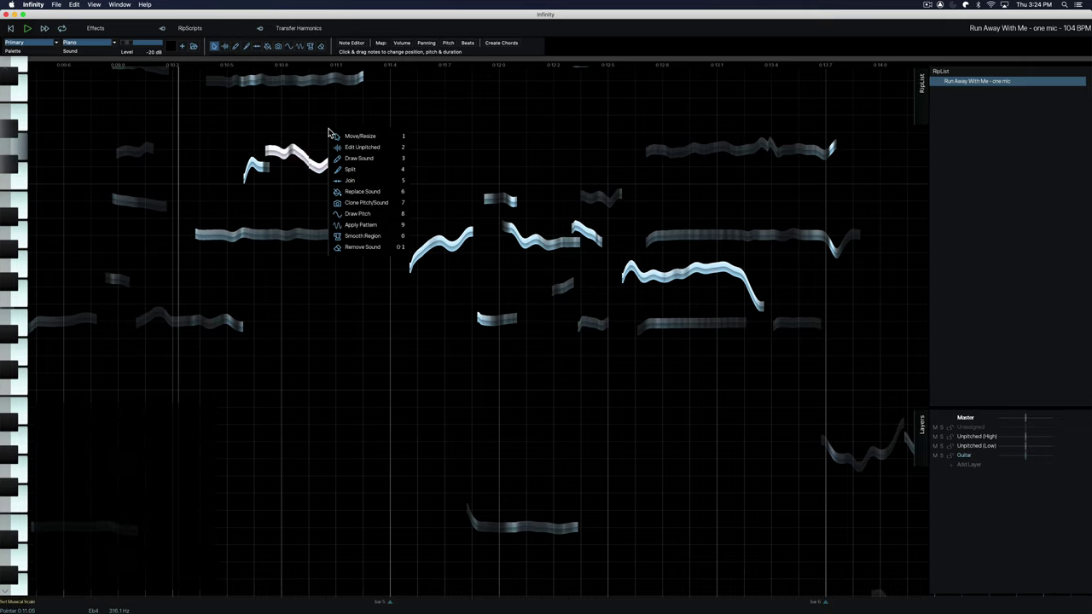
{"action": "left_click", "coordinate": [370, 180]}
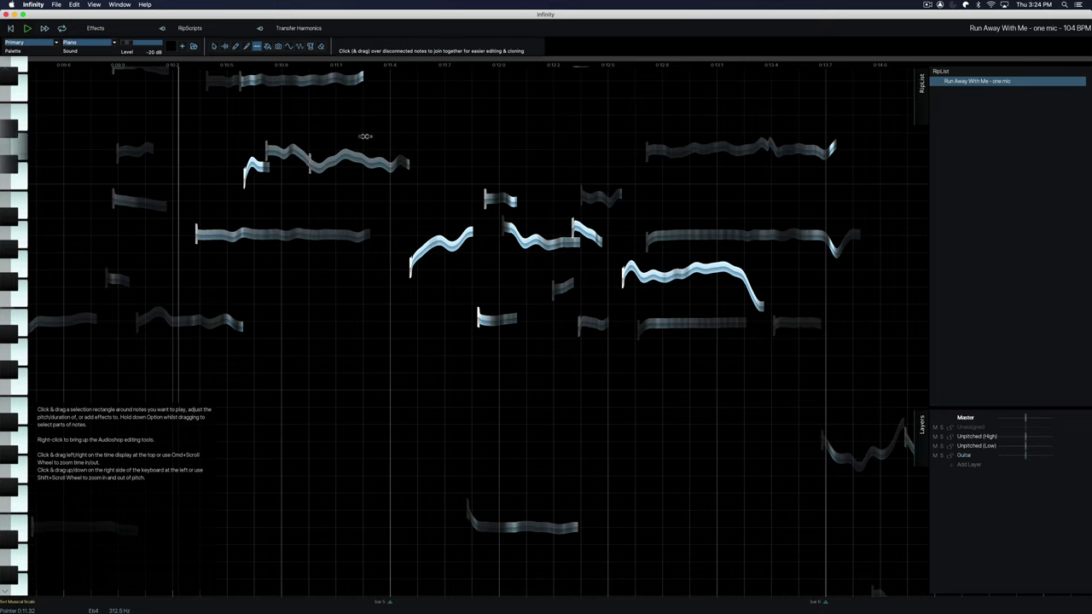
{"action": "right_click", "coordinate": [295, 135]}
{"action": "left_click", "coordinate": [323, 139]}
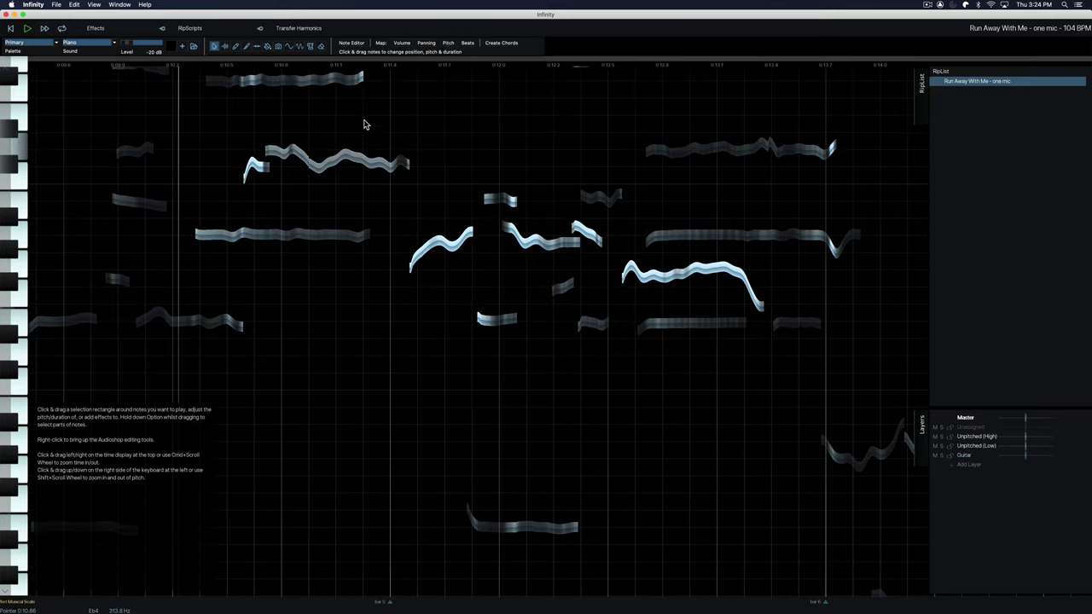
{"action": "left_click_drag", "start_coordinate": [353, 128], "coordinate": [283, 176]}
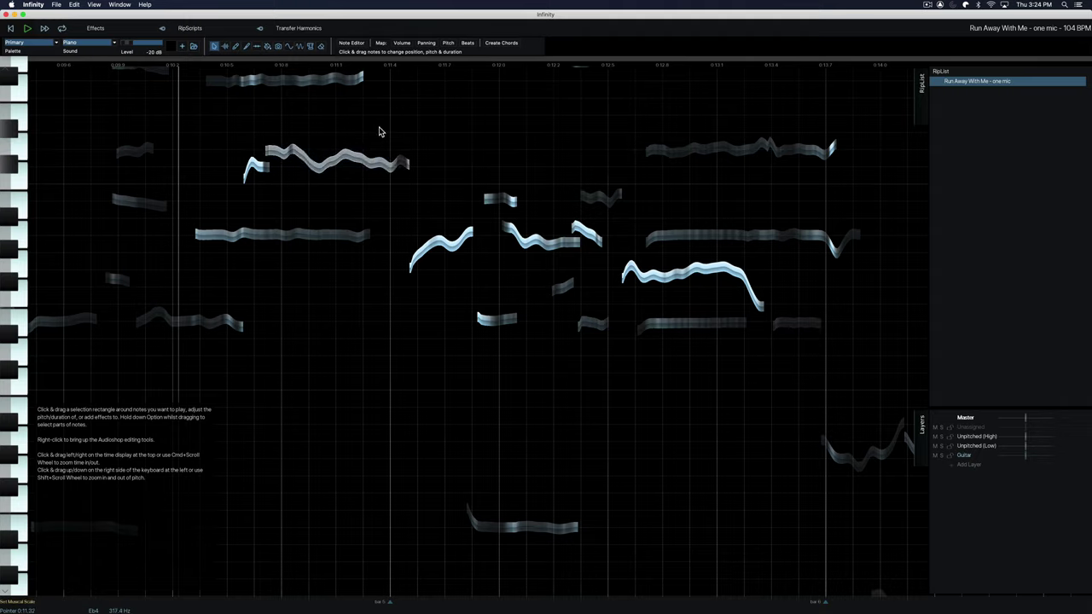
Redraw the long high bar-5 note as a flat pitch line with Draw Pitch, then play on.
{"action": "right_click", "coordinate": [315, 141]}
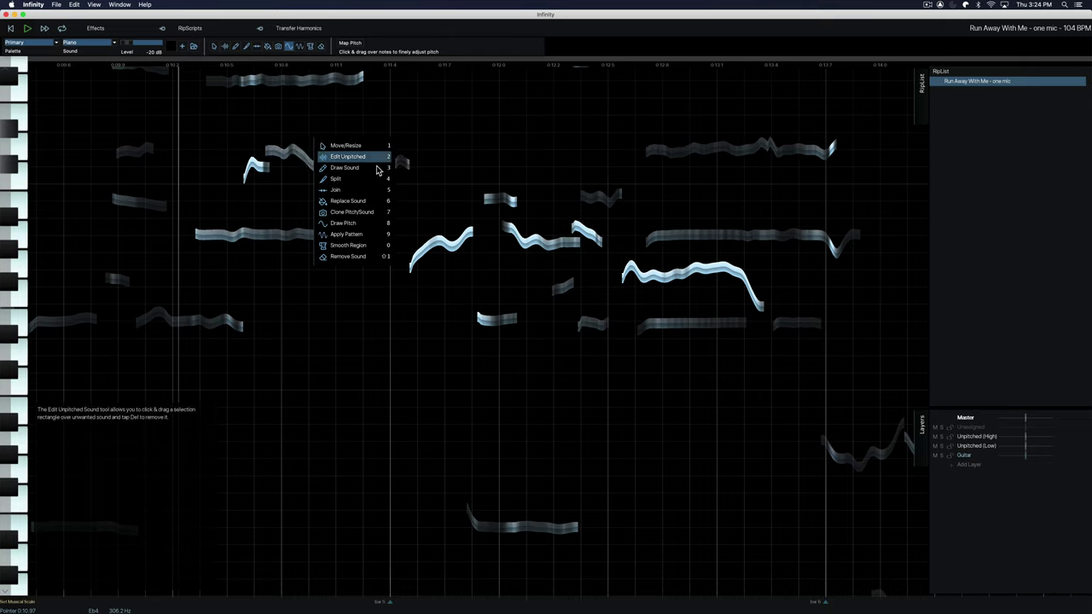
{"action": "left_click", "coordinate": [346, 223]}
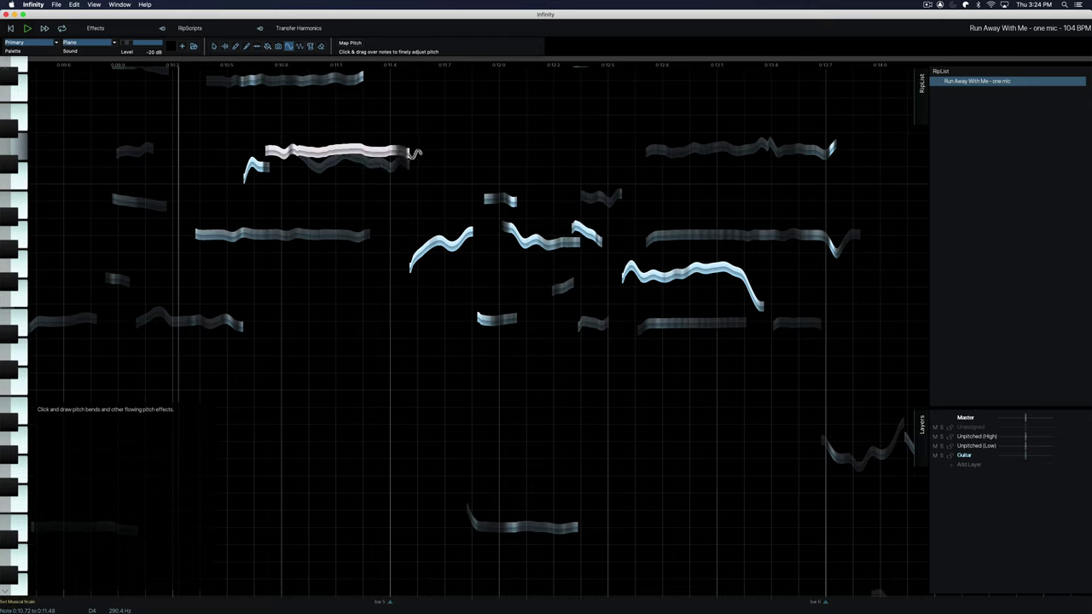
{"action": "left_click", "coordinate": [68, 62]}
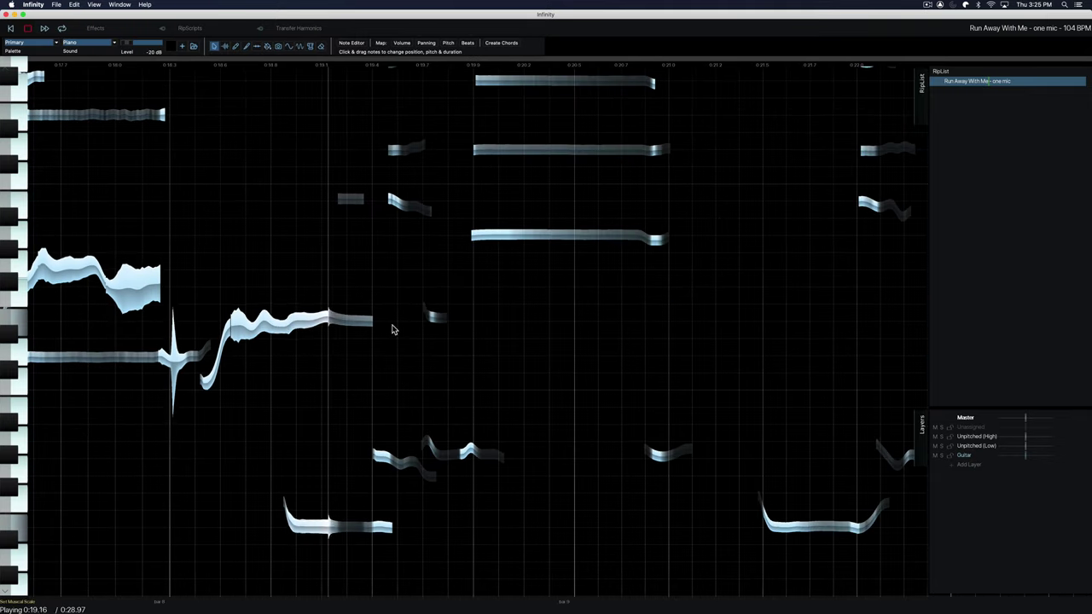
Stop playback, listen once more, and scroll back to bar 7.
{"action": "key", "text": "space"}
{"action": "scroll", "coordinate": [312, 395], "scroll_direction": "left", "scroll_amount": 10}
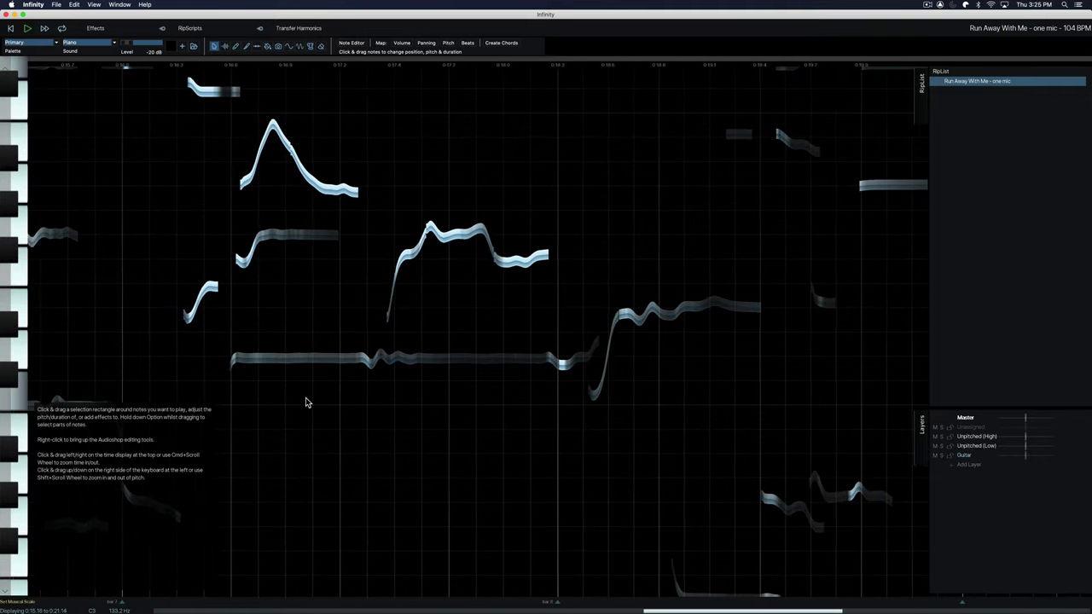
{"action": "key", "text": "space"}
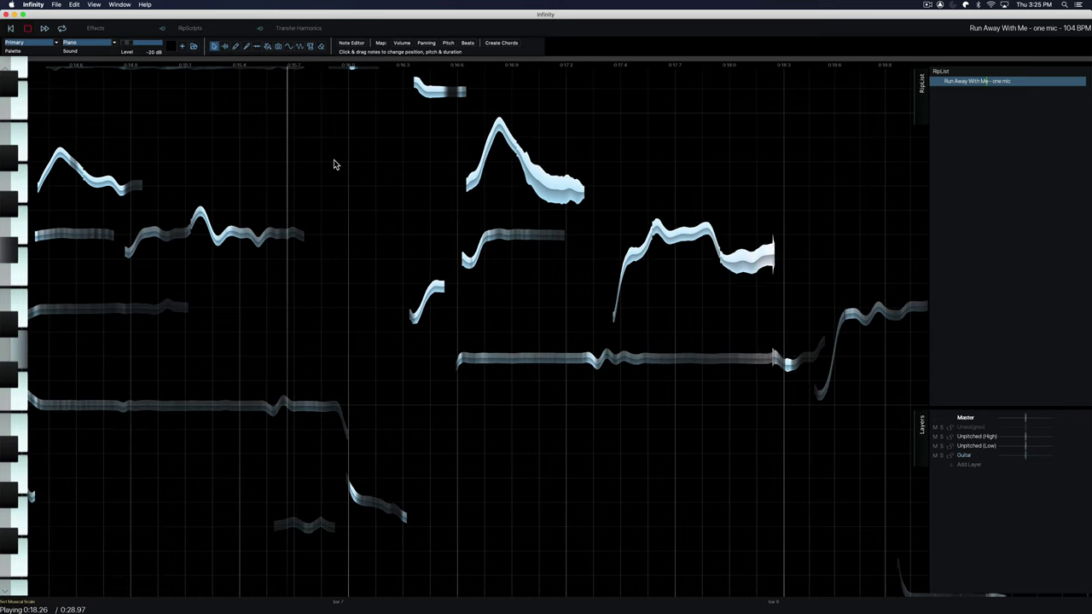
{"action": "key", "text": "space"}
{"action": "scroll", "coordinate": [285, 235], "scroll_direction": "left", "scroll_amount": 8}
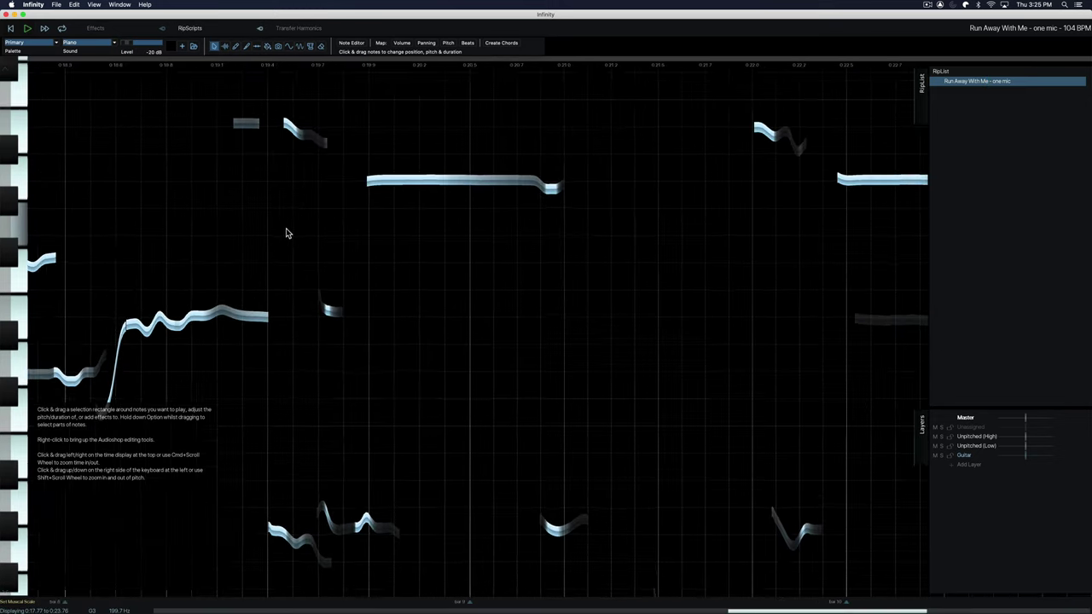
{"action": "scroll", "coordinate": [285, 243], "scroll_direction": "left", "scroll_amount": 10}
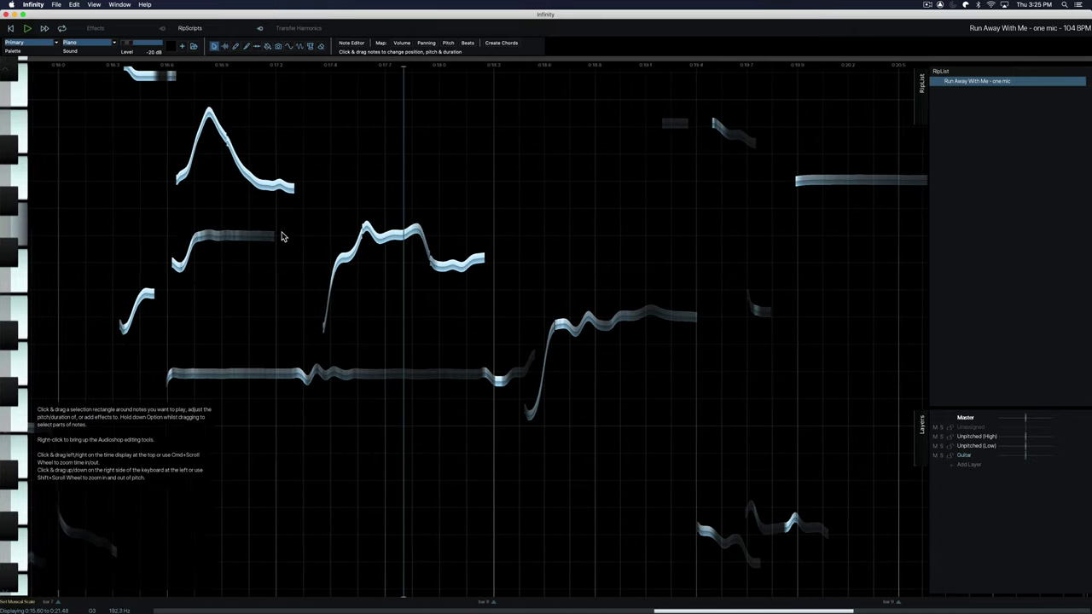
Smooth the peaked bar-7 note's tail and rise with Map Pitch, playing back after each edit.
{"action": "left_click", "coordinate": [289, 46]}
{"action": "left_click_drag", "start_coordinate": [252, 174], "coordinate": [304, 176]}
{"action": "left_click", "coordinate": [68, 60]}
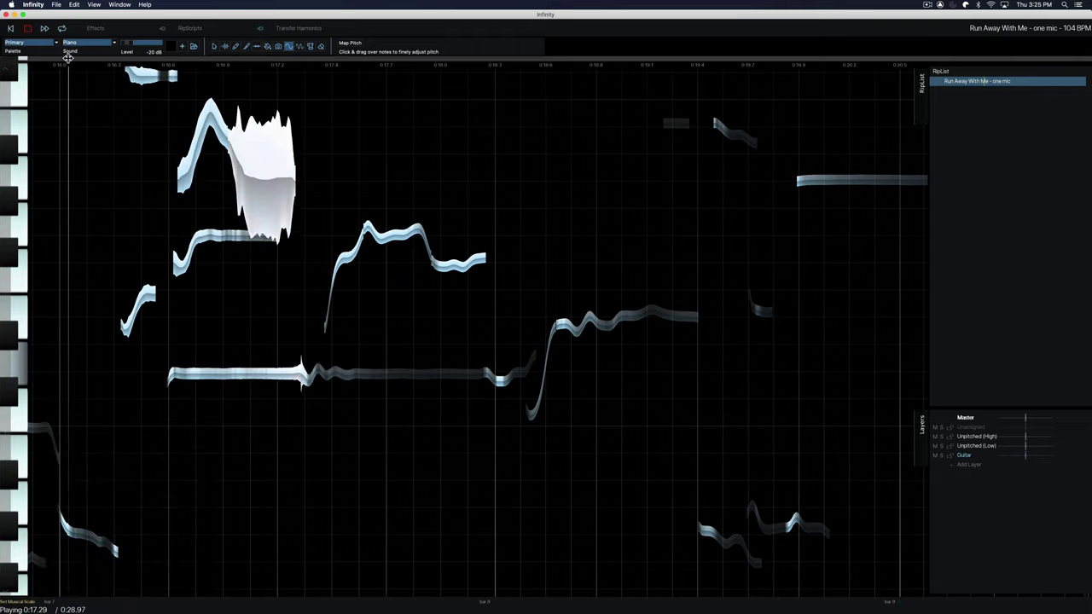
{"action": "key", "text": "space"}
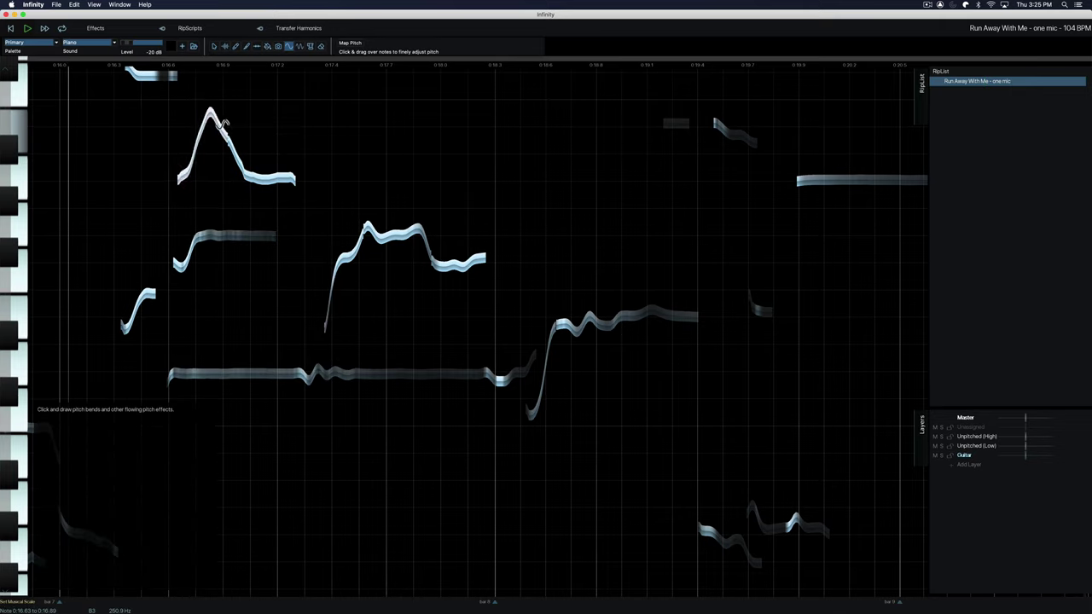
{"action": "left_click_drag", "start_coordinate": [181, 177], "coordinate": [181, 167]}
{"action": "left_click", "coordinate": [56, 59]}
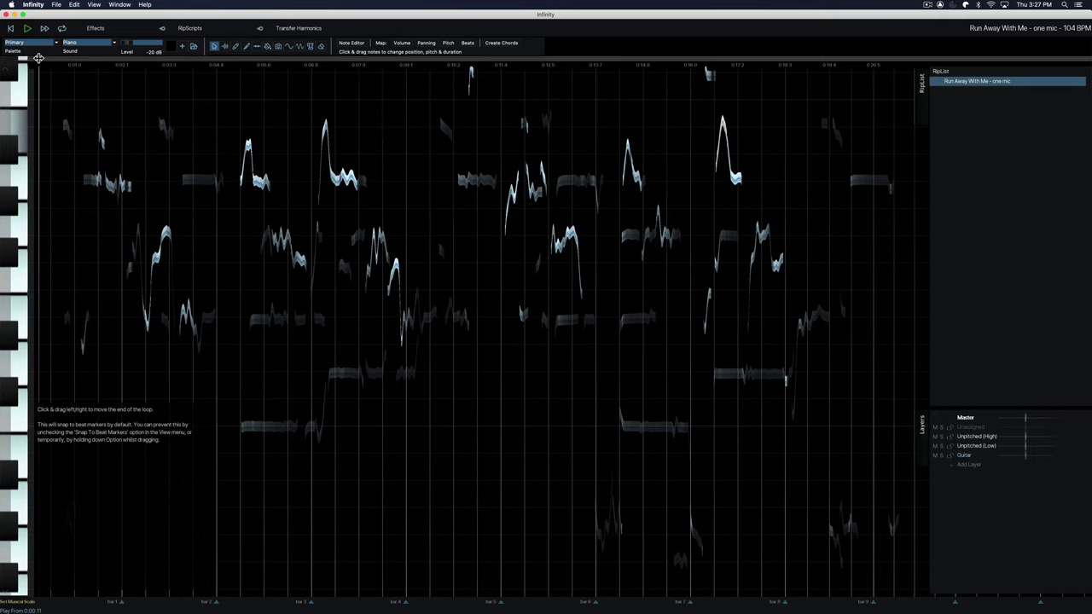
Play the whole retuned performance from the start.
{"action": "key", "text": "space"}
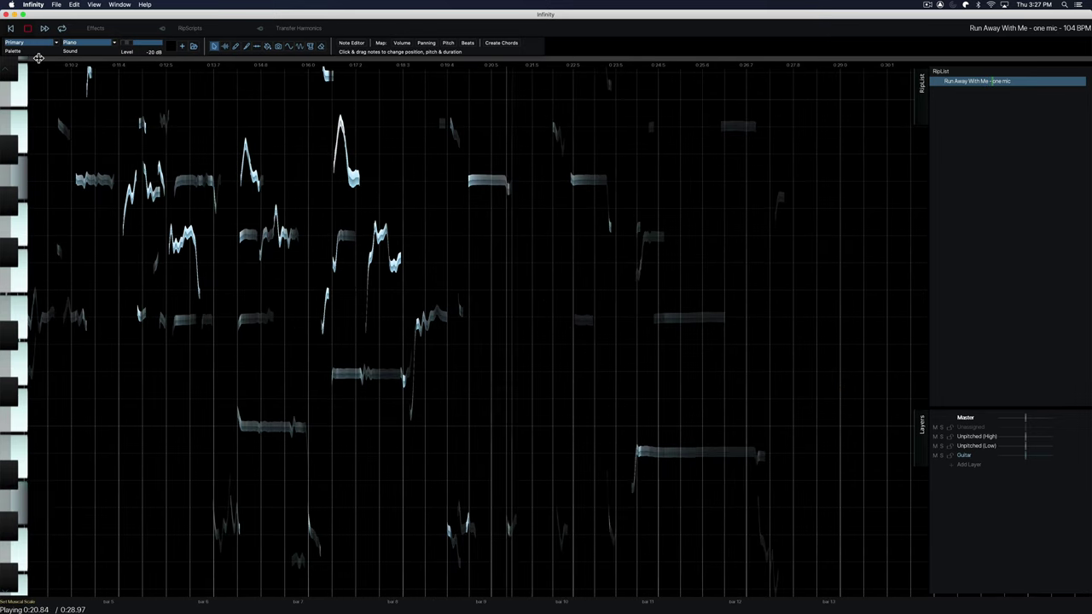
Stop playback of the retuned recording.
{"action": "key", "text": "space"}
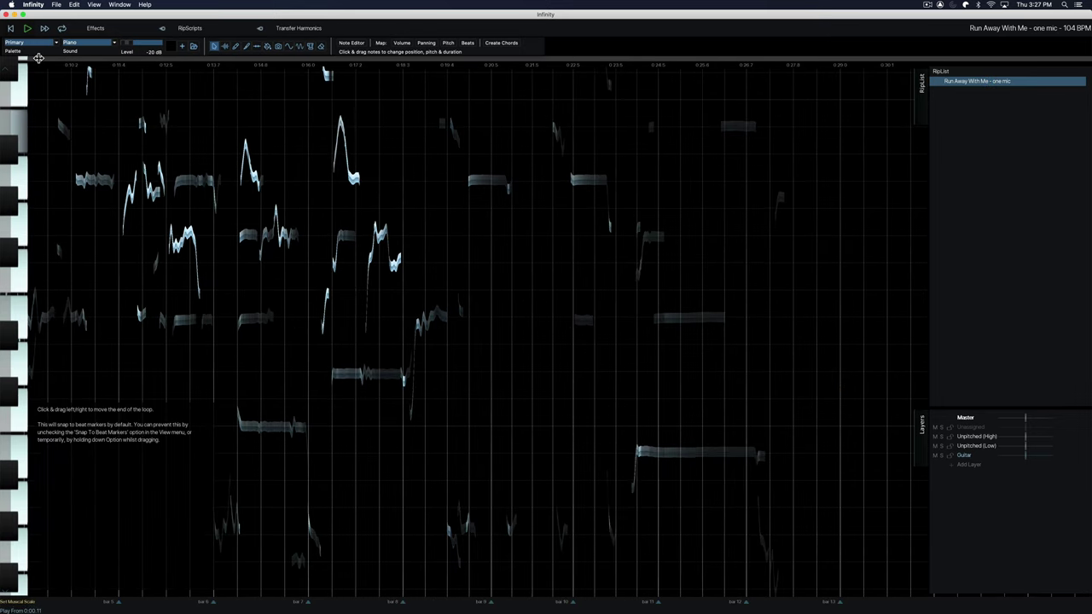